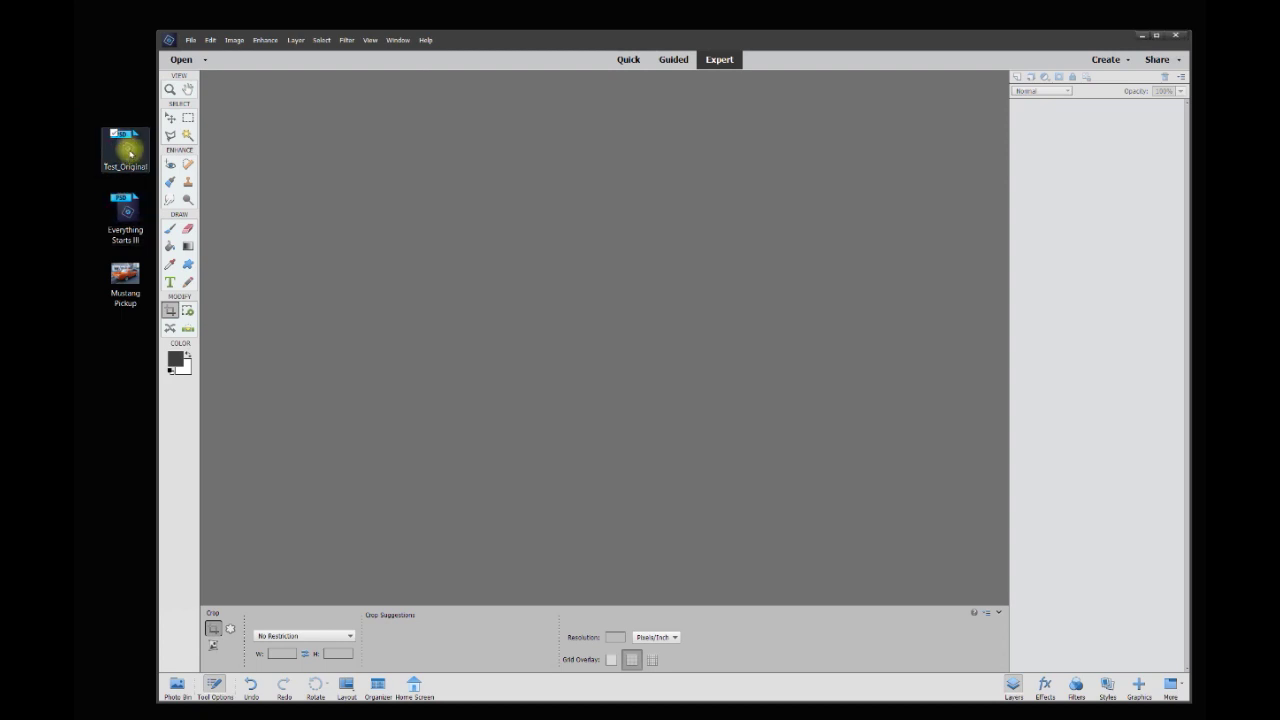
Open the Test_Original file from the desktop and zoom the grid image in and out
double_click(130, 150)
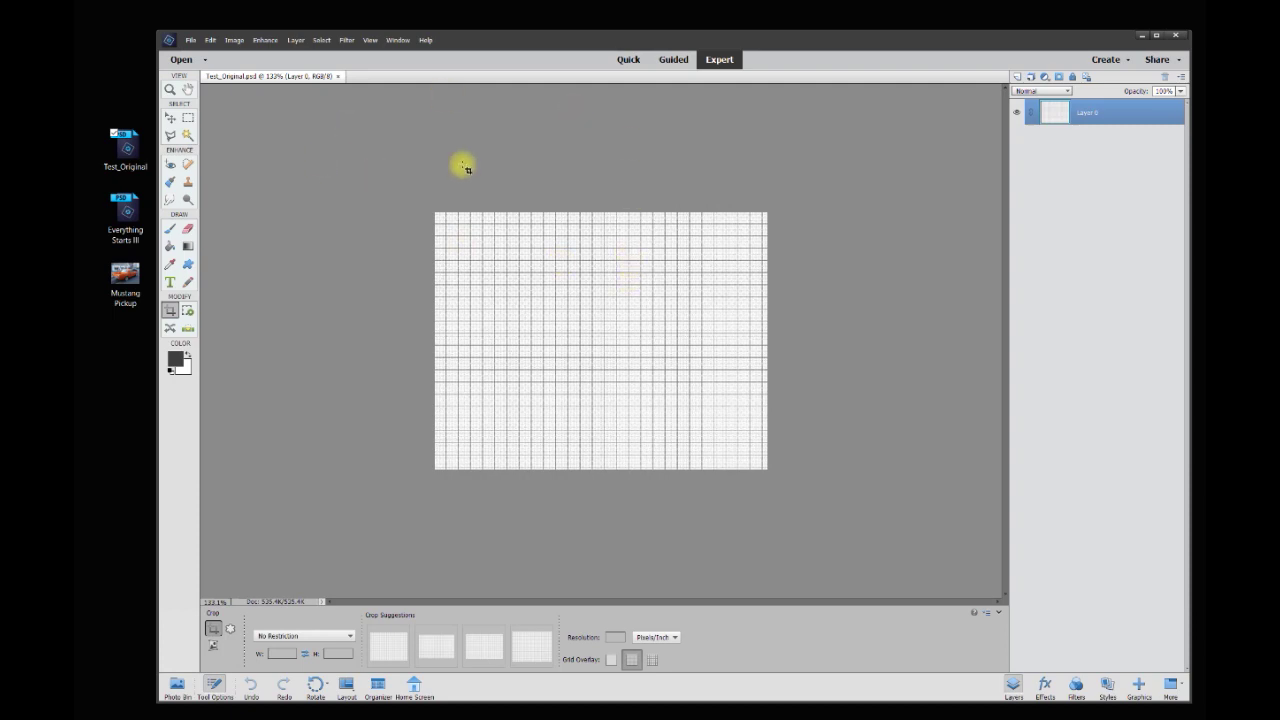
scroll(471, 173, up, 1)
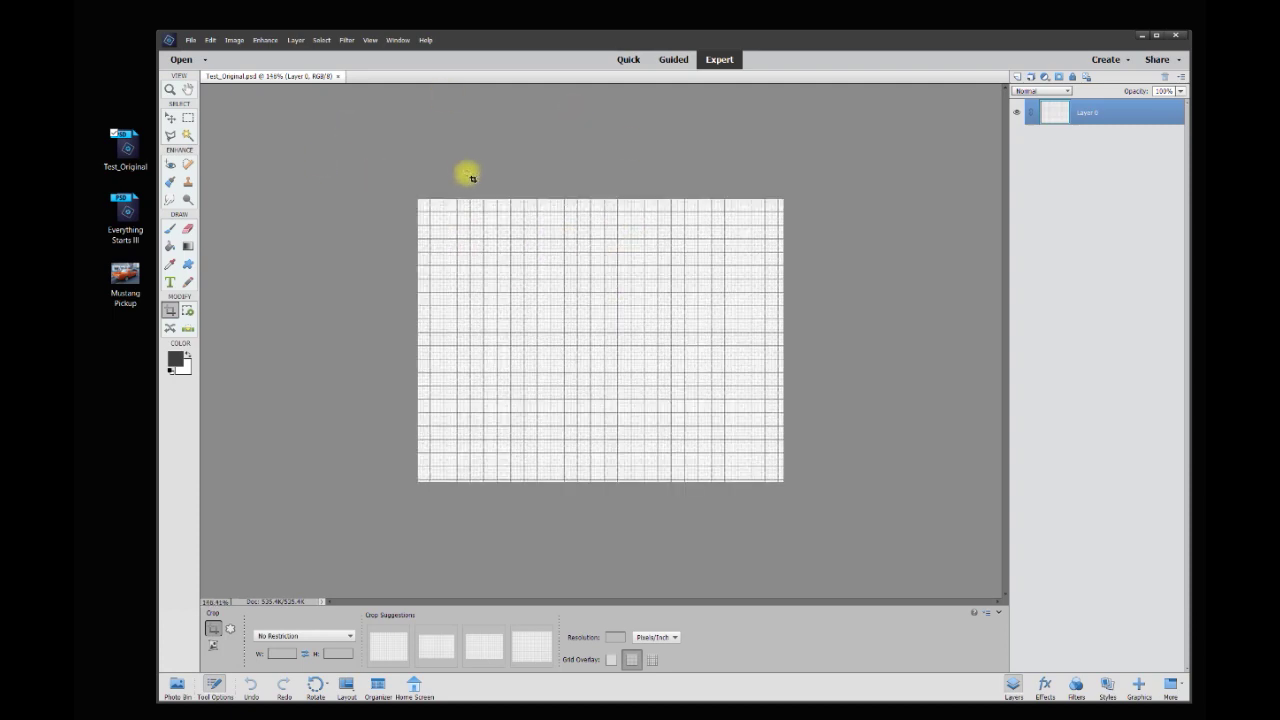
scroll(470, 177, down, 6)
scroll(467, 185, up, 5)
scroll(474, 201, down, 6)
scroll(486, 217, up, 7)
scroll(492, 216, down, 6)
scroll(490, 215, up, 9)
scroll(492, 216, up, 1)
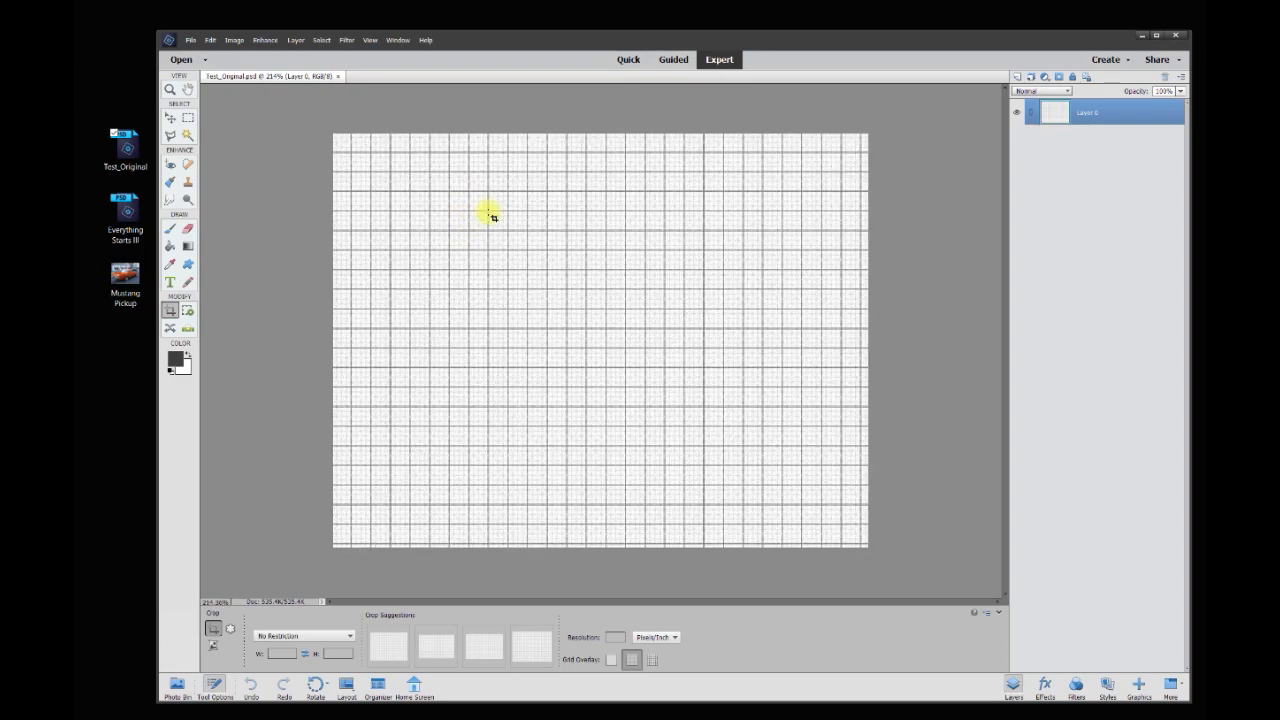
scroll(488, 200, down, 2)
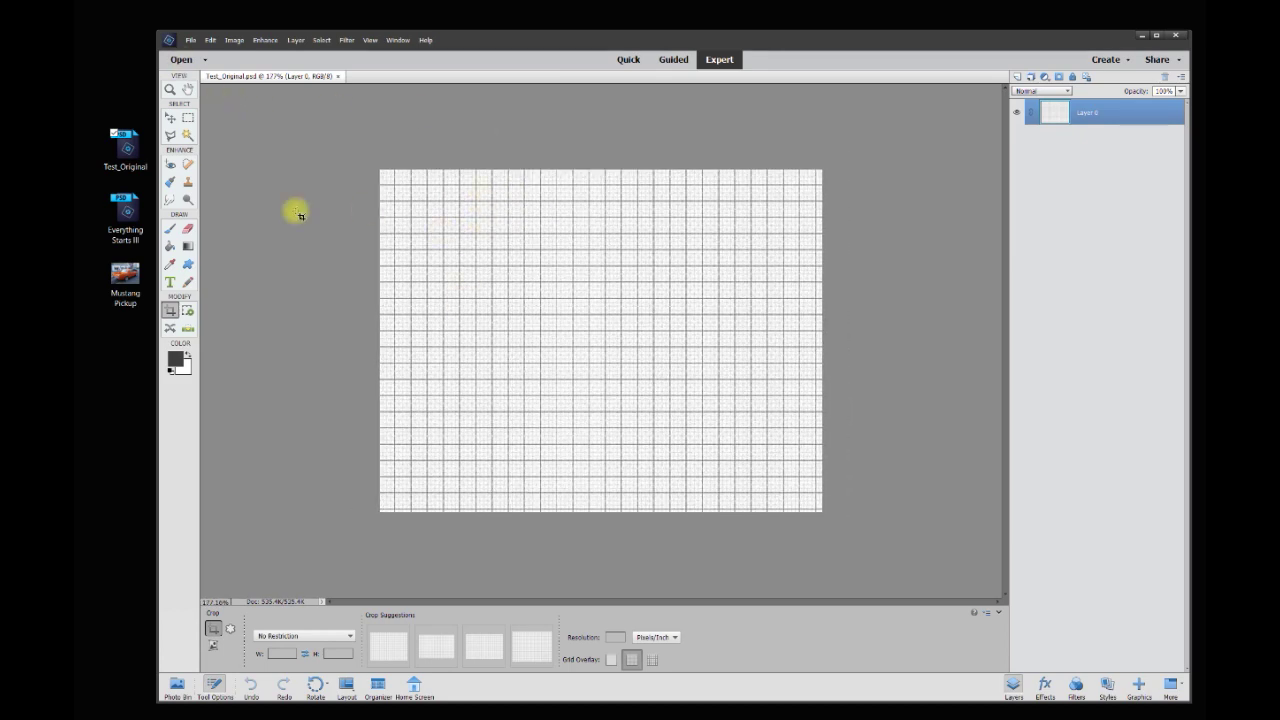
Ensure Zoom with Scroll Wheel is enabled in the General preferences, and reactivate the Crop tool
click(209, 43)
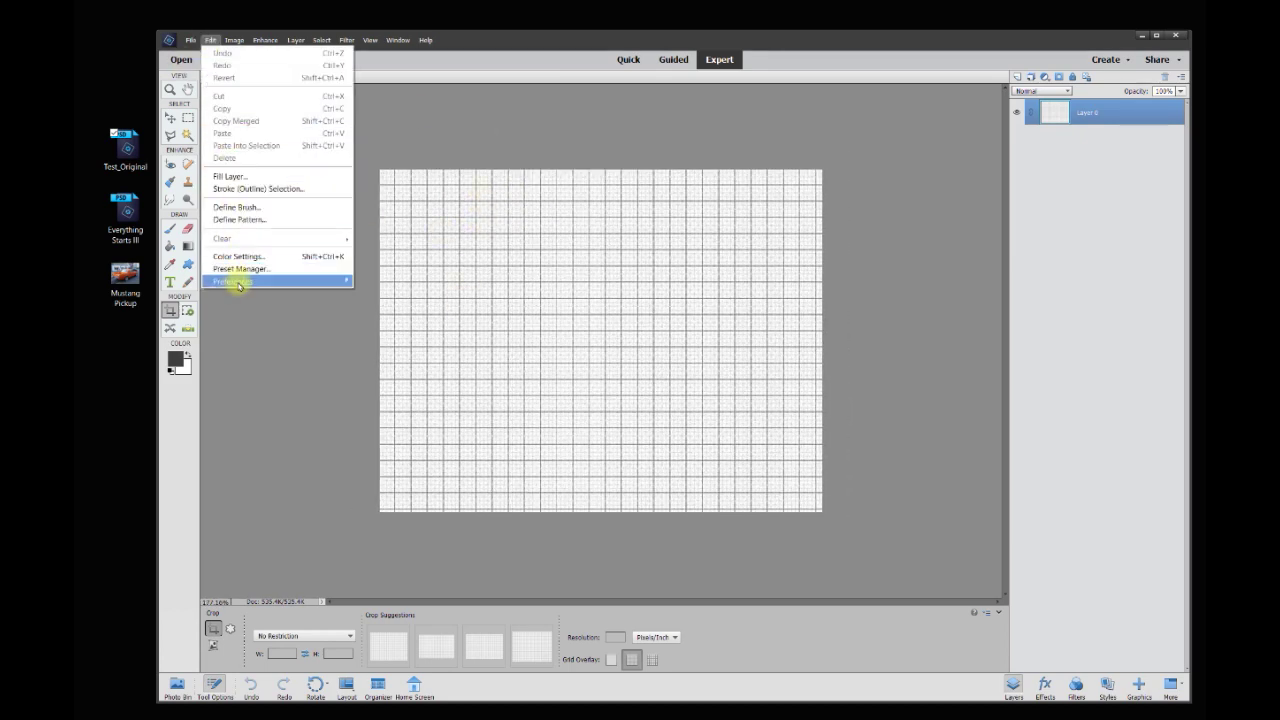
mouse_move(238, 283)
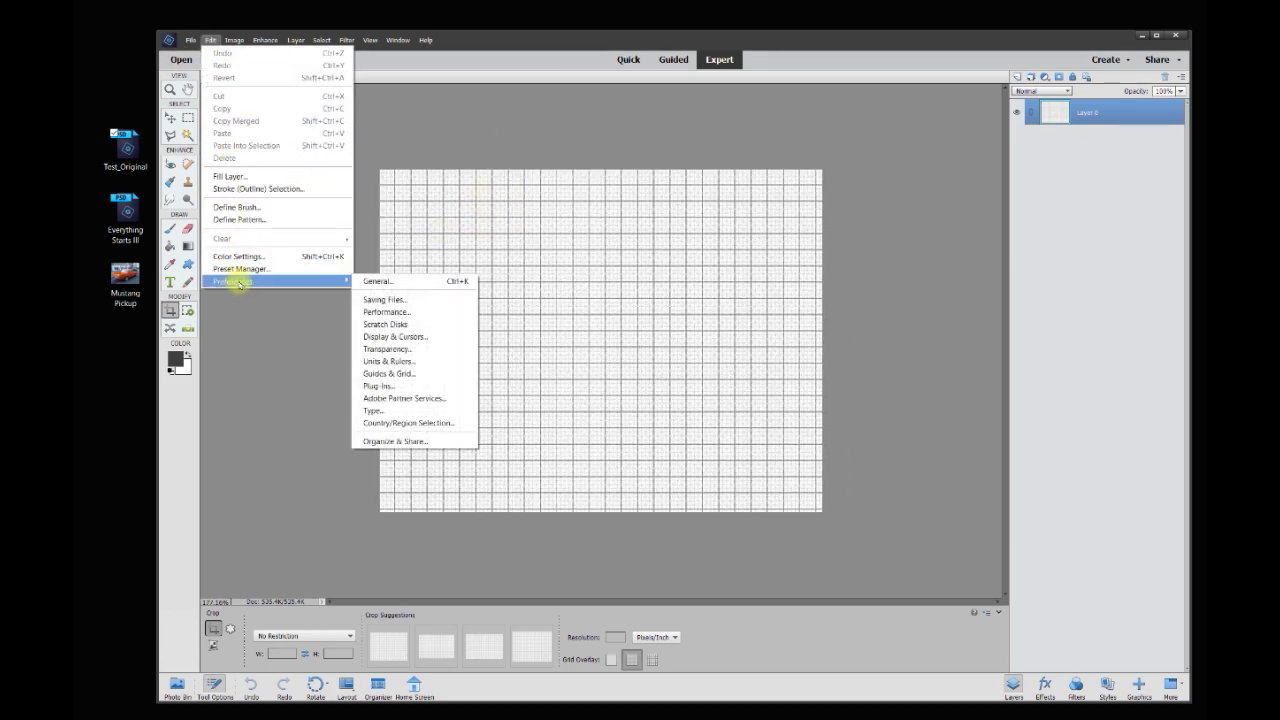
click(378, 283)
drag(418, 79, 510, 128)
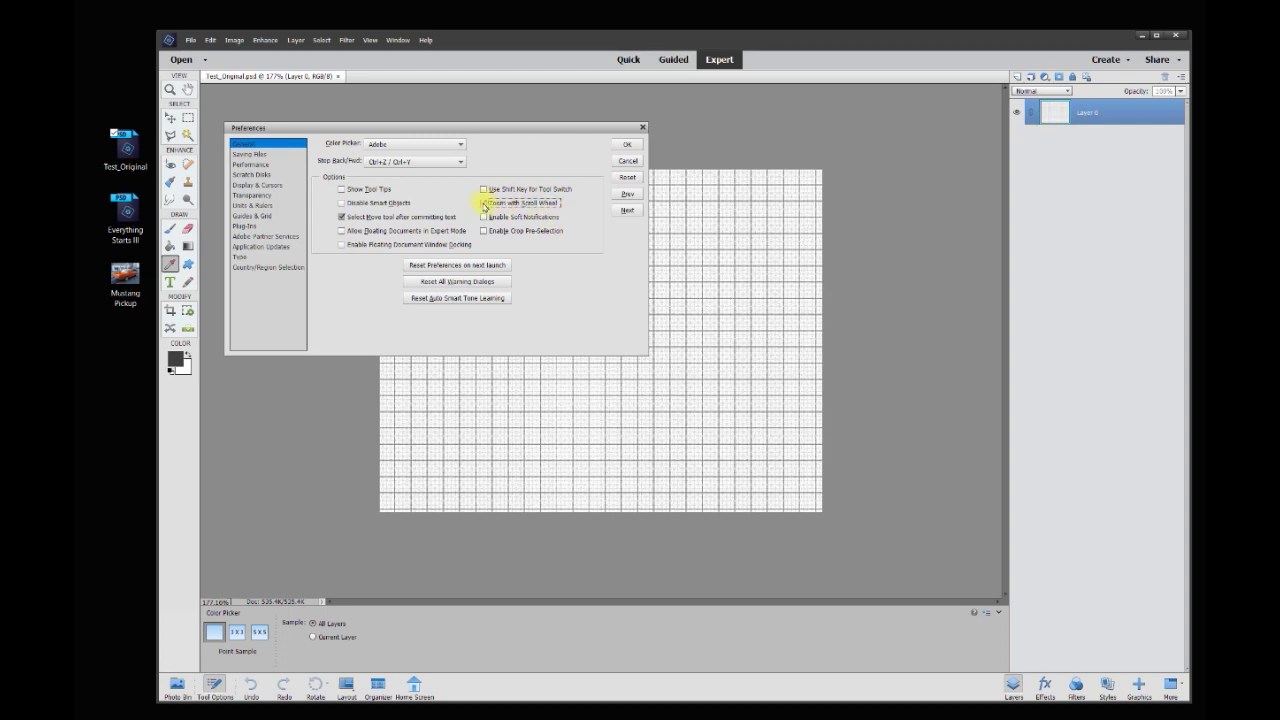
click(624, 146)
key(c)
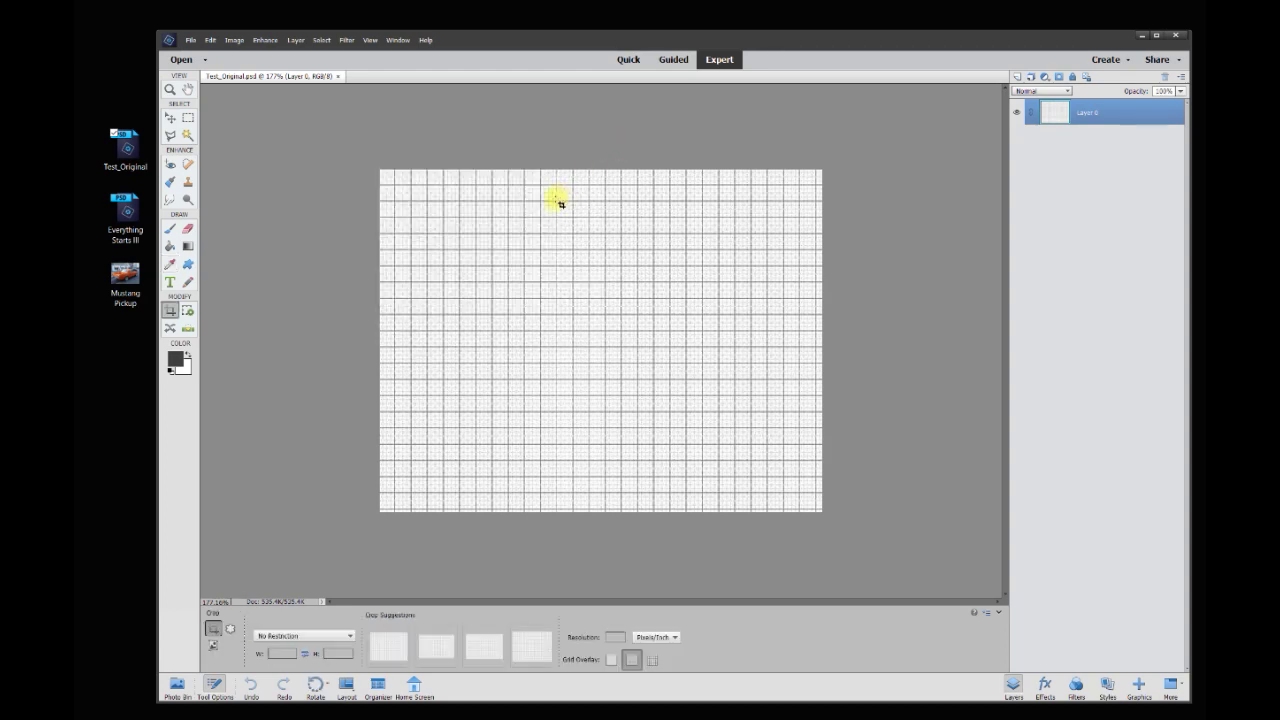
Zoom the grid image in and out and pan the magnified view to its upper-left corner
scroll(539, 214, down, 2)
scroll(543, 243, up, 2)
scroll(543, 243, down, 2)
scroll(548, 247, down, 1)
scroll(548, 247, up, 4)
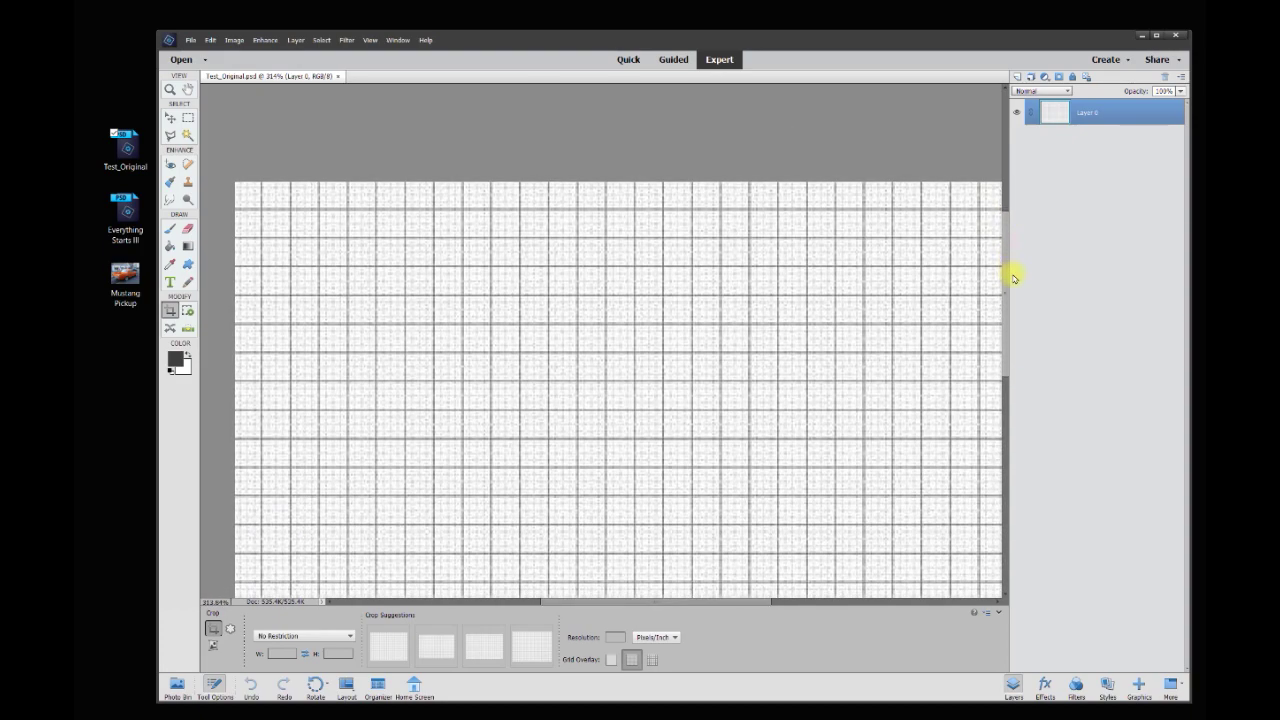
drag(740, 603, 677, 603)
scroll(389, 149, up, 2)
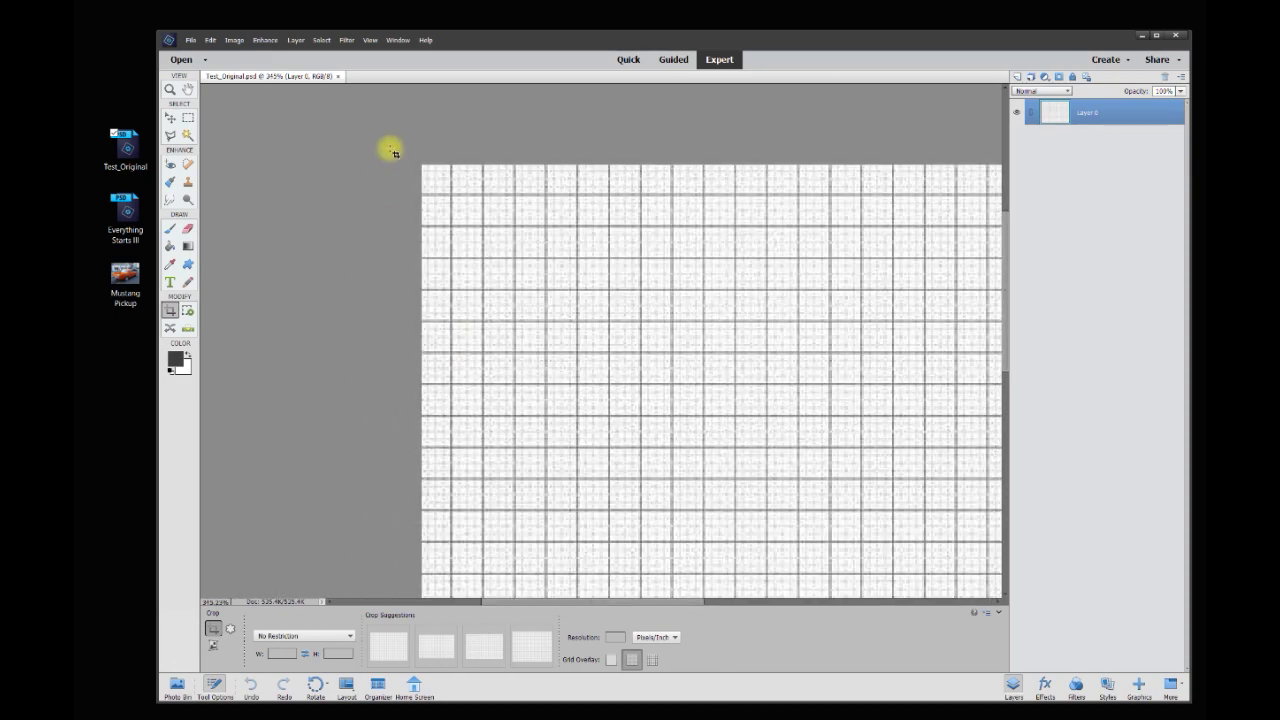
Try shifting the grid layer slightly with the Move tool and undo the move
click(187, 122)
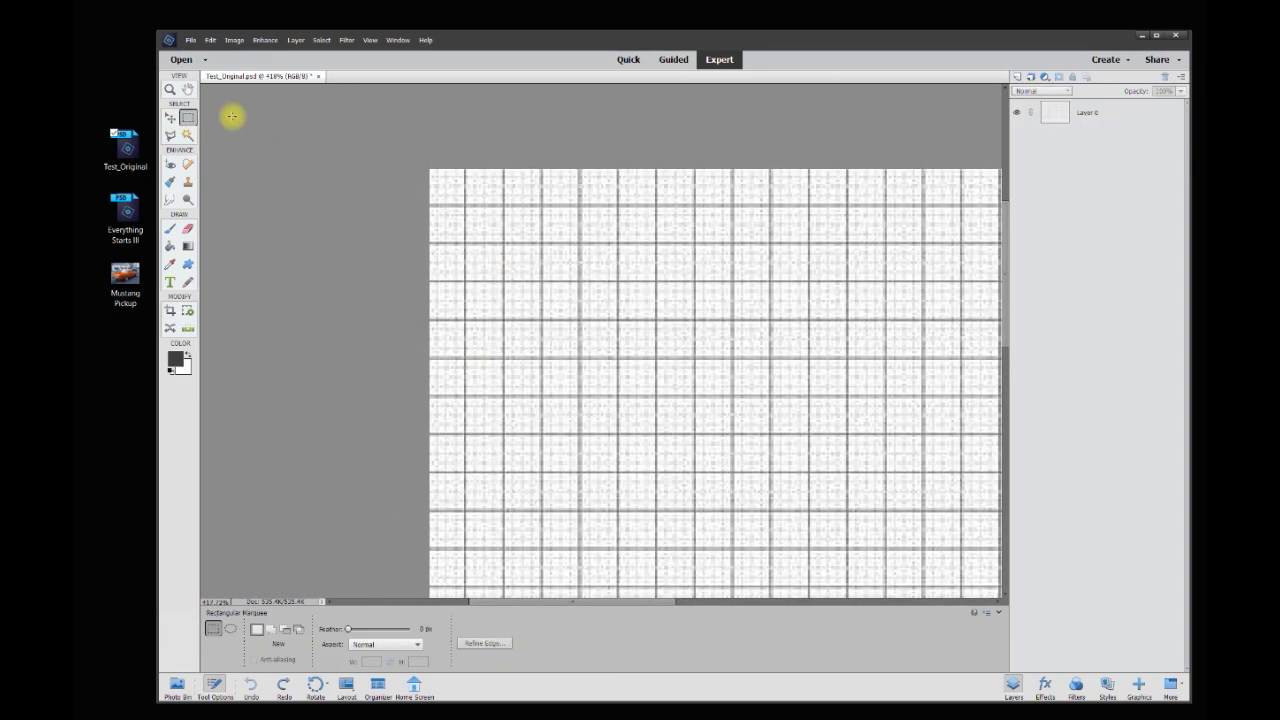
click(170, 118)
drag(497, 218, 529, 243)
key(ctrl+z)
Turn on the rulers for the Test_Original document
scroll(355, 158, down, 5)
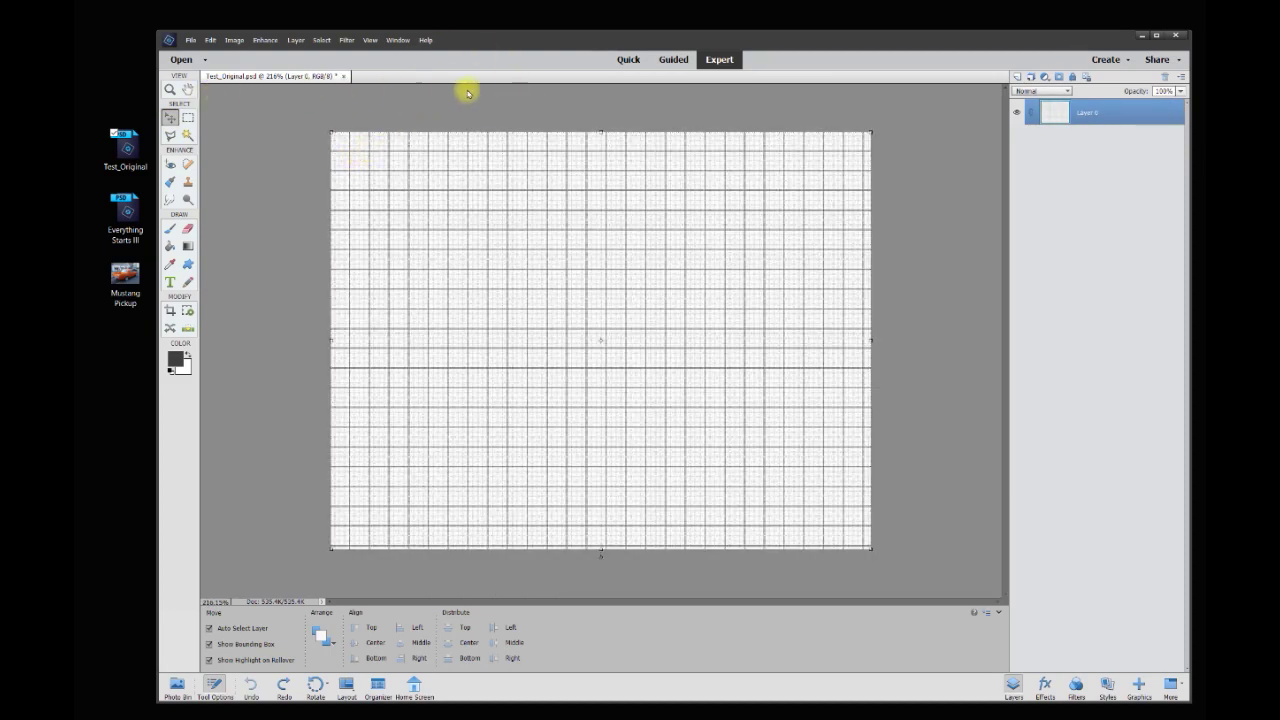
scroll(388, 298, up, 3)
scroll(388, 298, down, 3)
scroll(388, 298, up, 1)
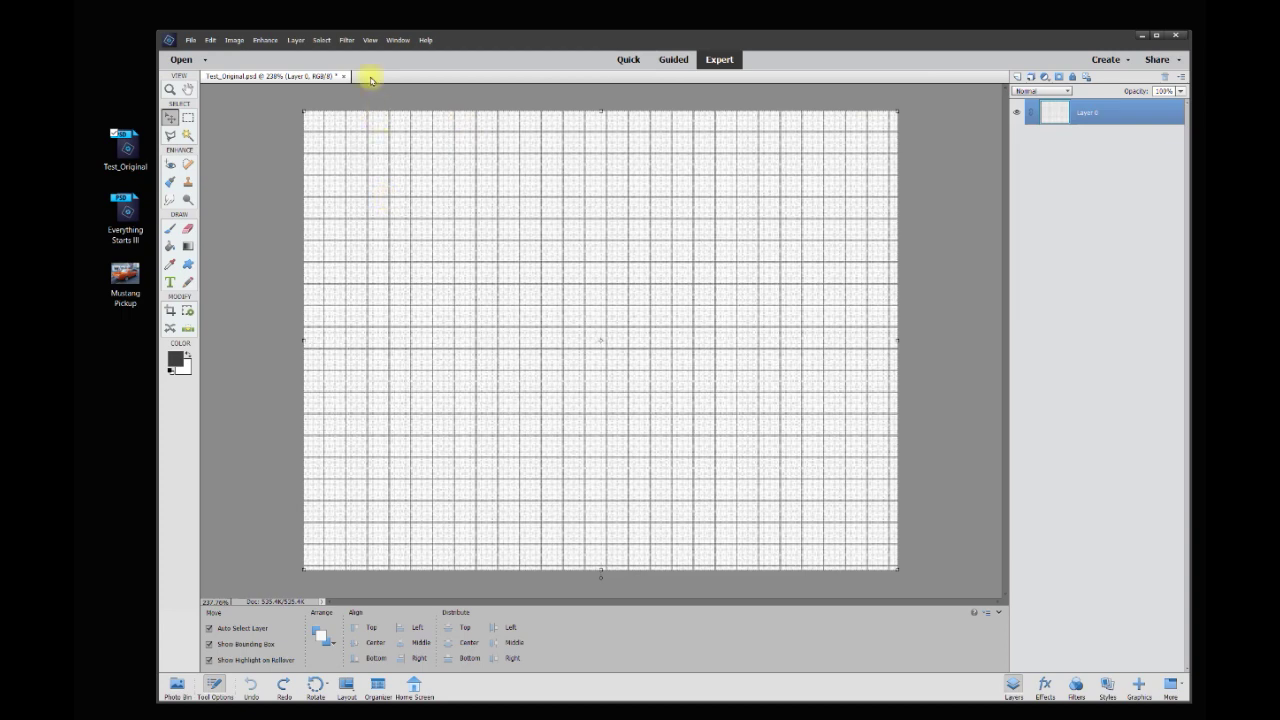
click(370, 40)
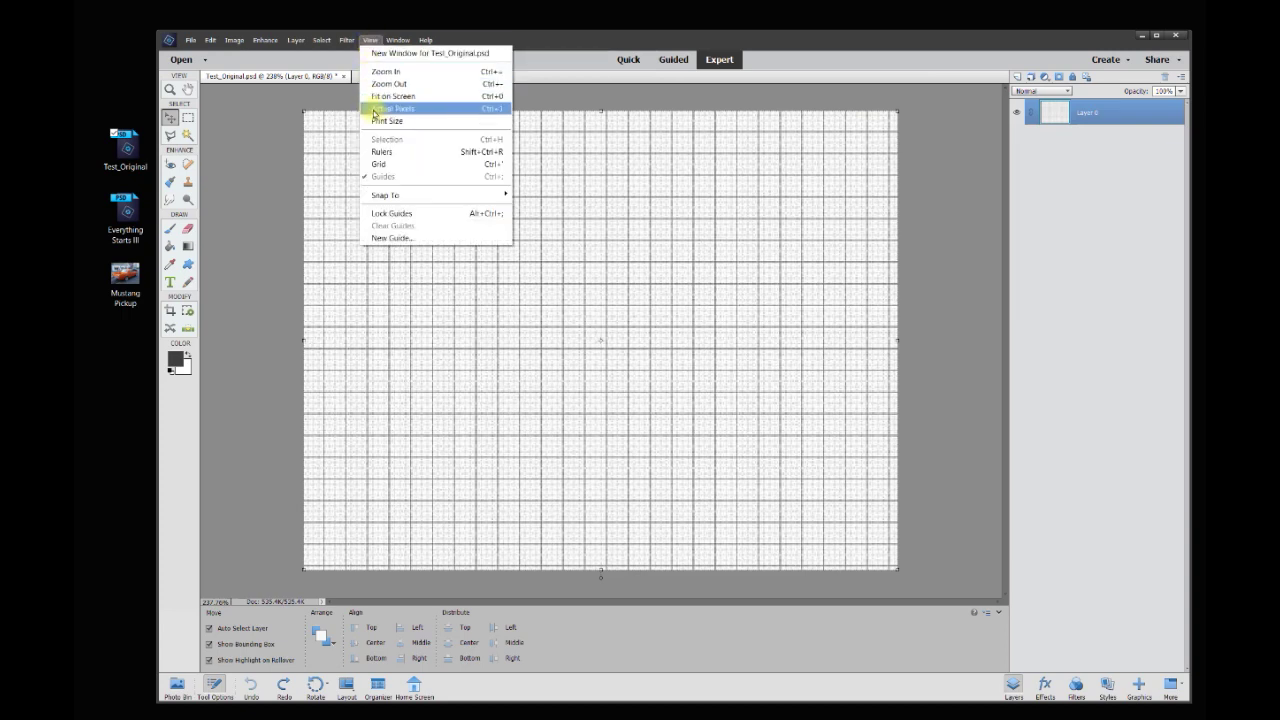
click(379, 152)
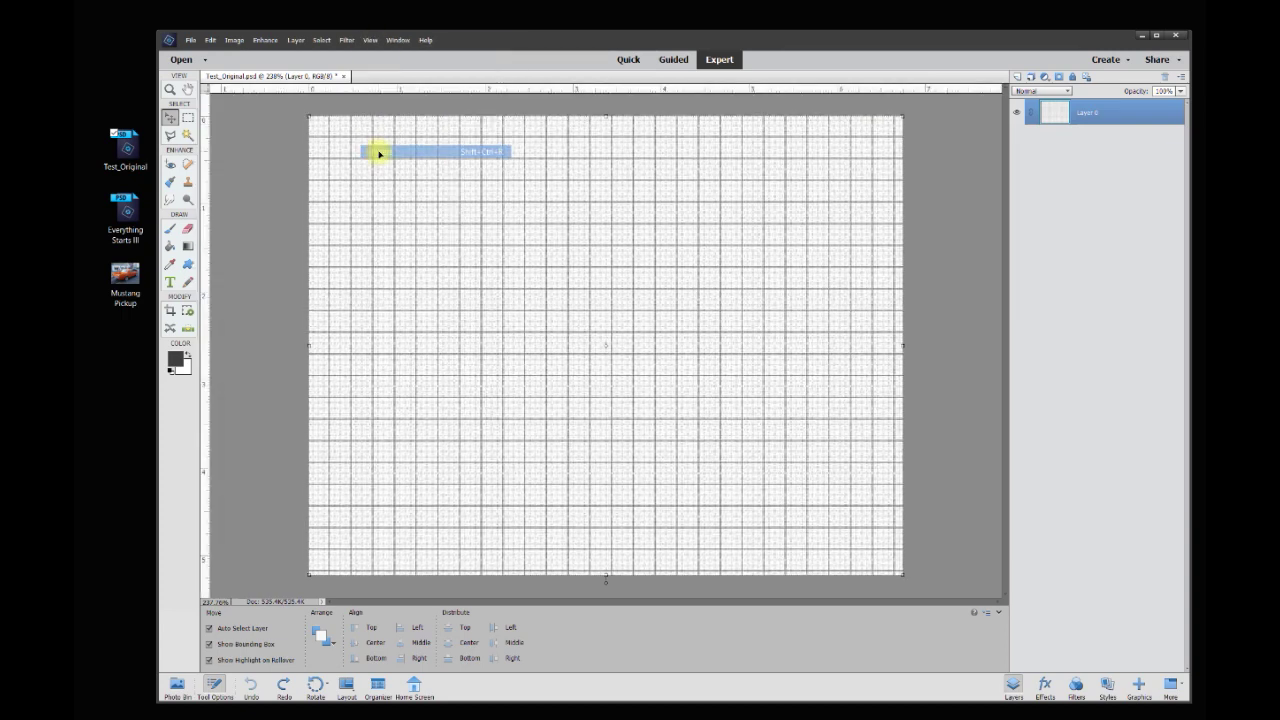
Zoom out and back in on the grid image in increments, and fit it on screen
key(ctrl+minus)
key(ctrl+minus)
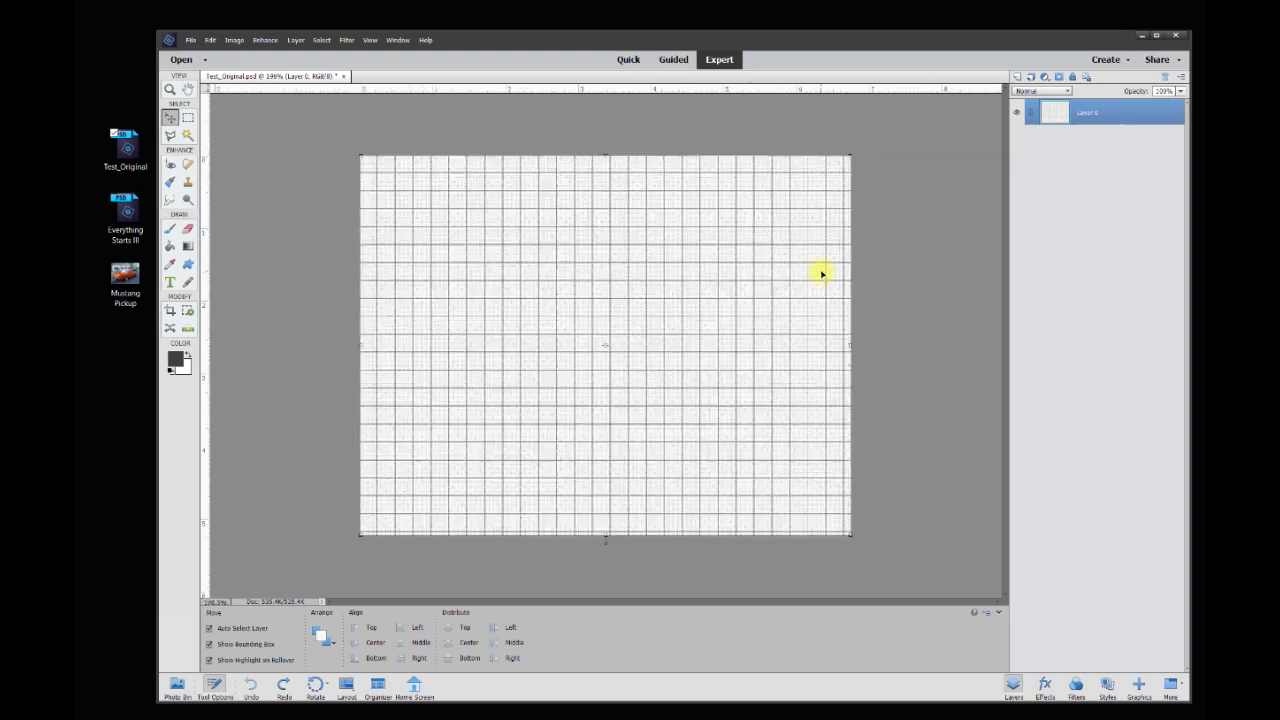
key(ctrl+plus)
key(ctrl+plus)
key(ctrl+plus)
key(ctrl+0)
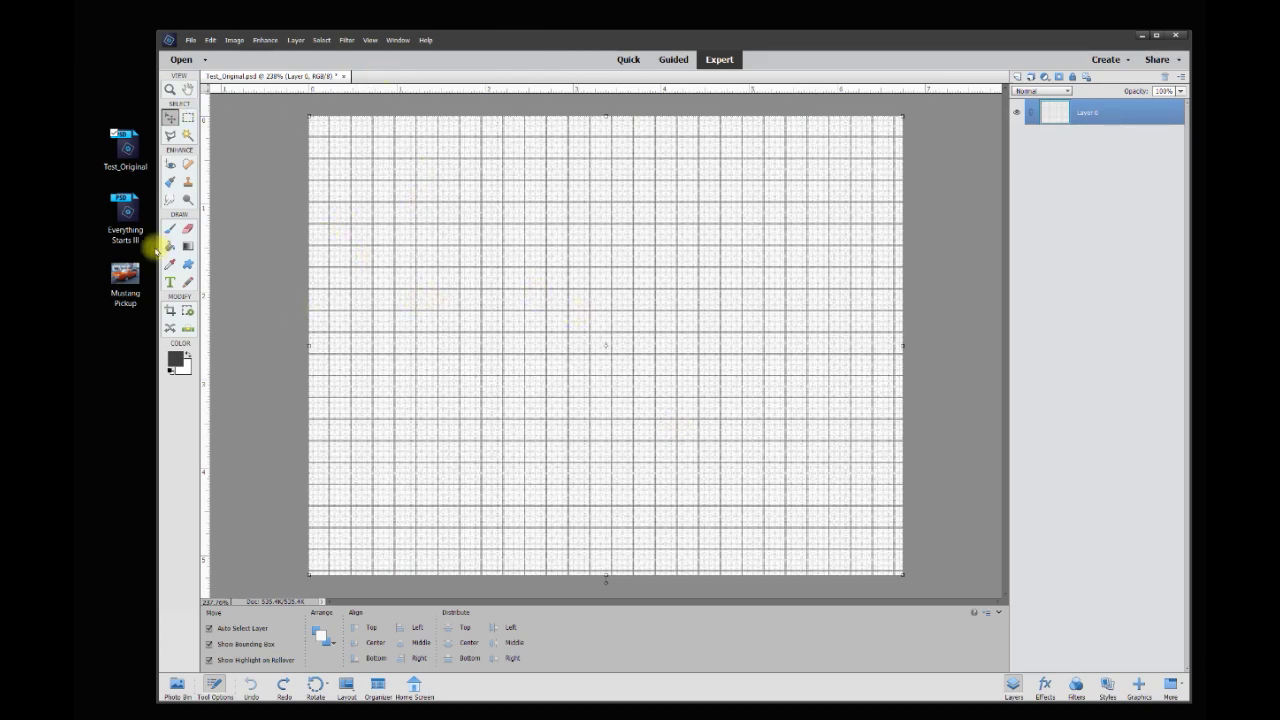
Open the Everything Starts III file from the desktop and close it again
click(128, 208)
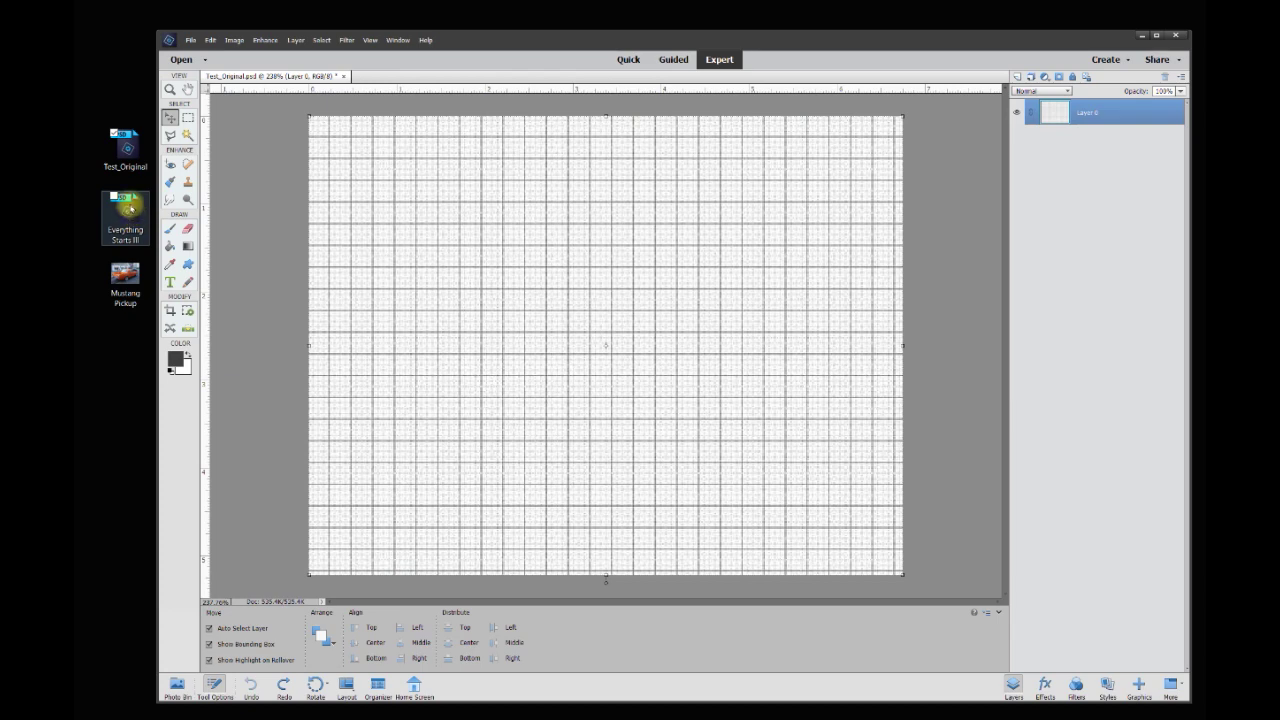
double_click(128, 208)
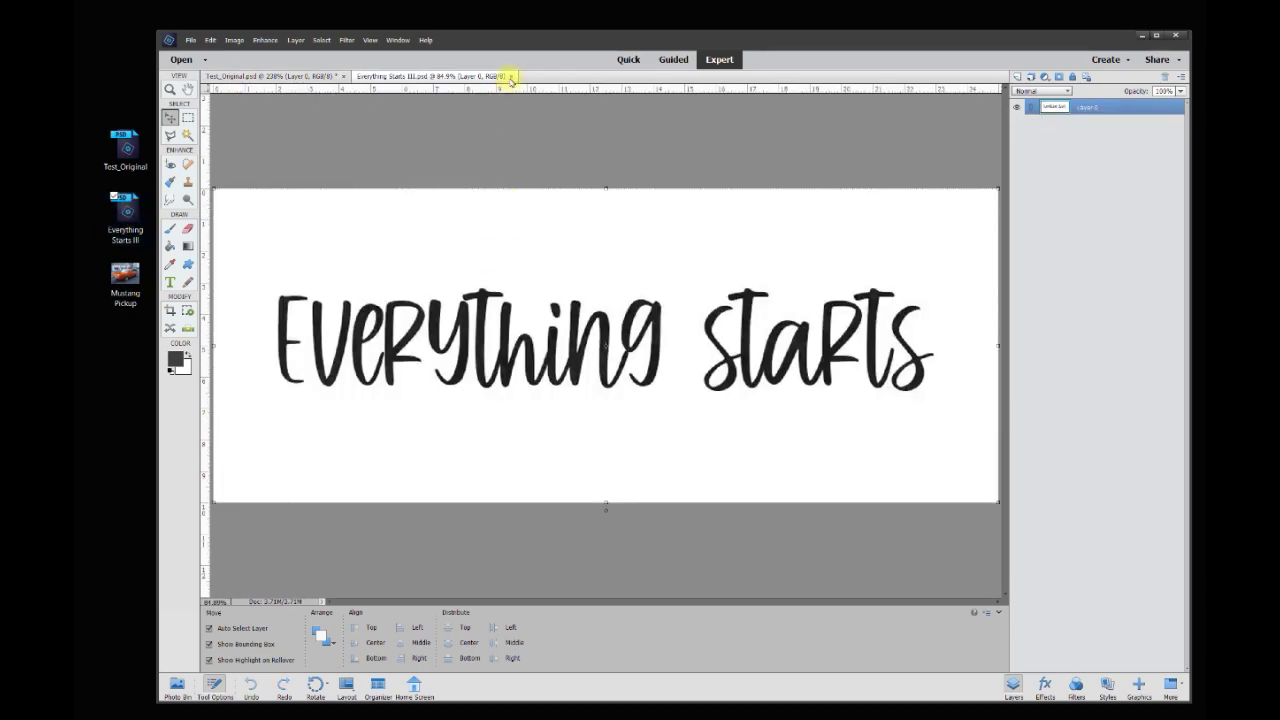
click(510, 77)
Open Everything Starts III and Mustang Pickup from the desktop and look through the three open documents
drag(127, 206, 278, 246)
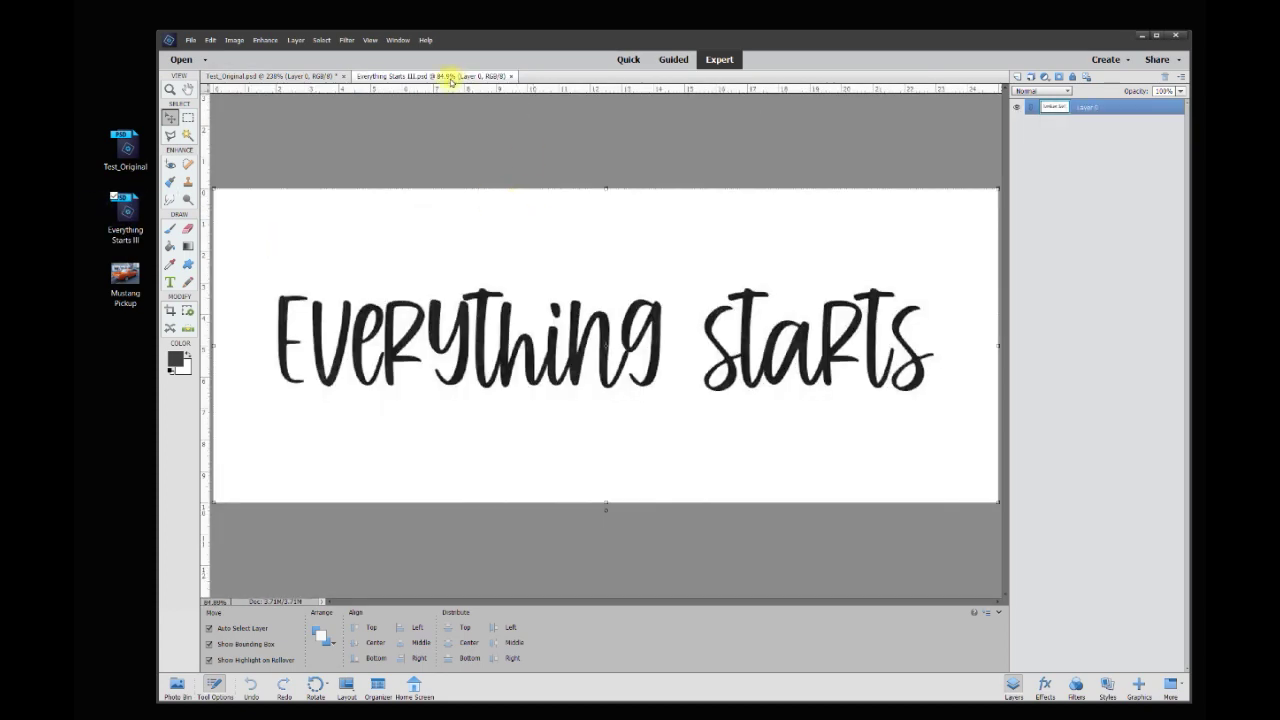
drag(125, 274, 437, 226)
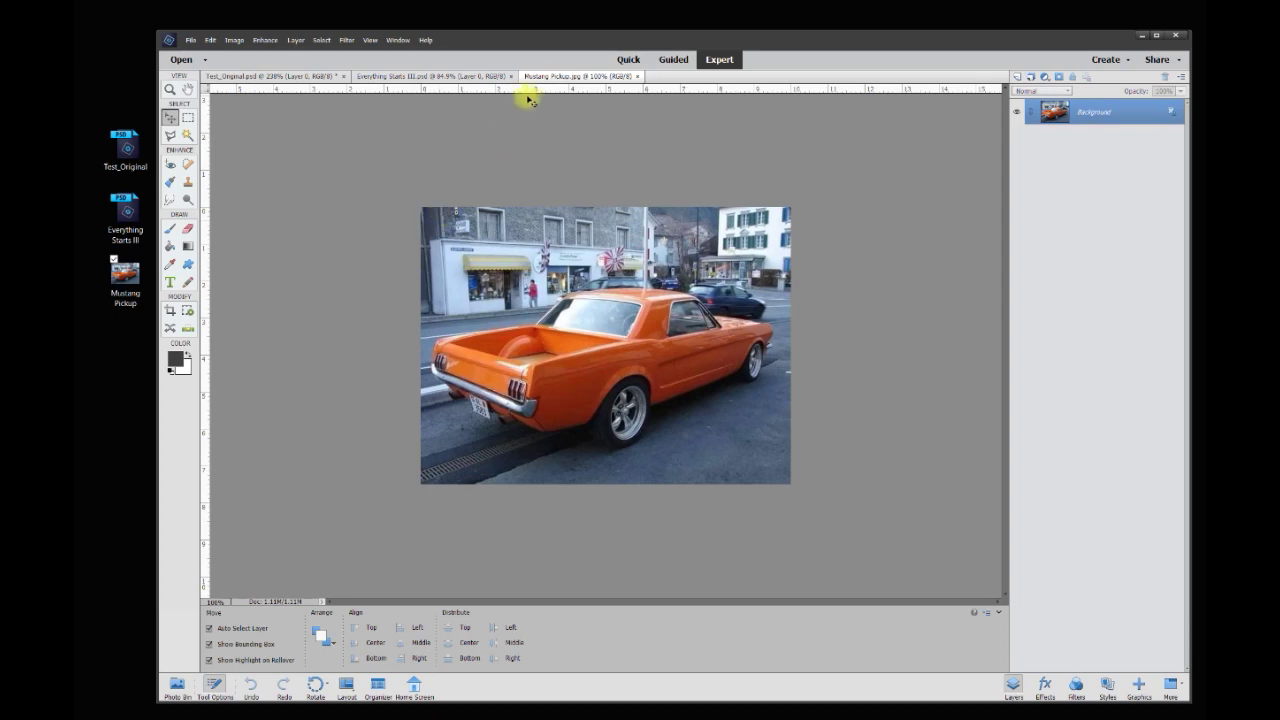
click(300, 76)
click(392, 78)
click(570, 76)
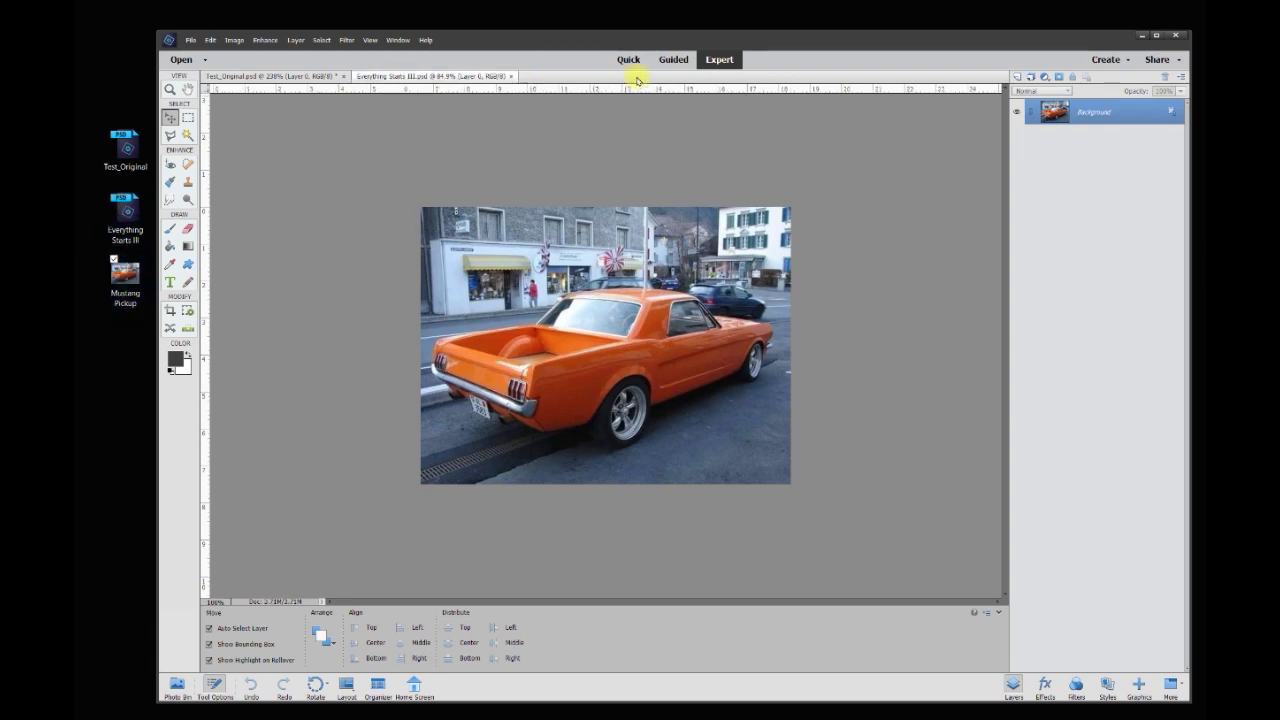
Close and reopen the Mustang Pickup photo twice, once using the file's Open with command
click(637, 77)
right_click(127, 272)
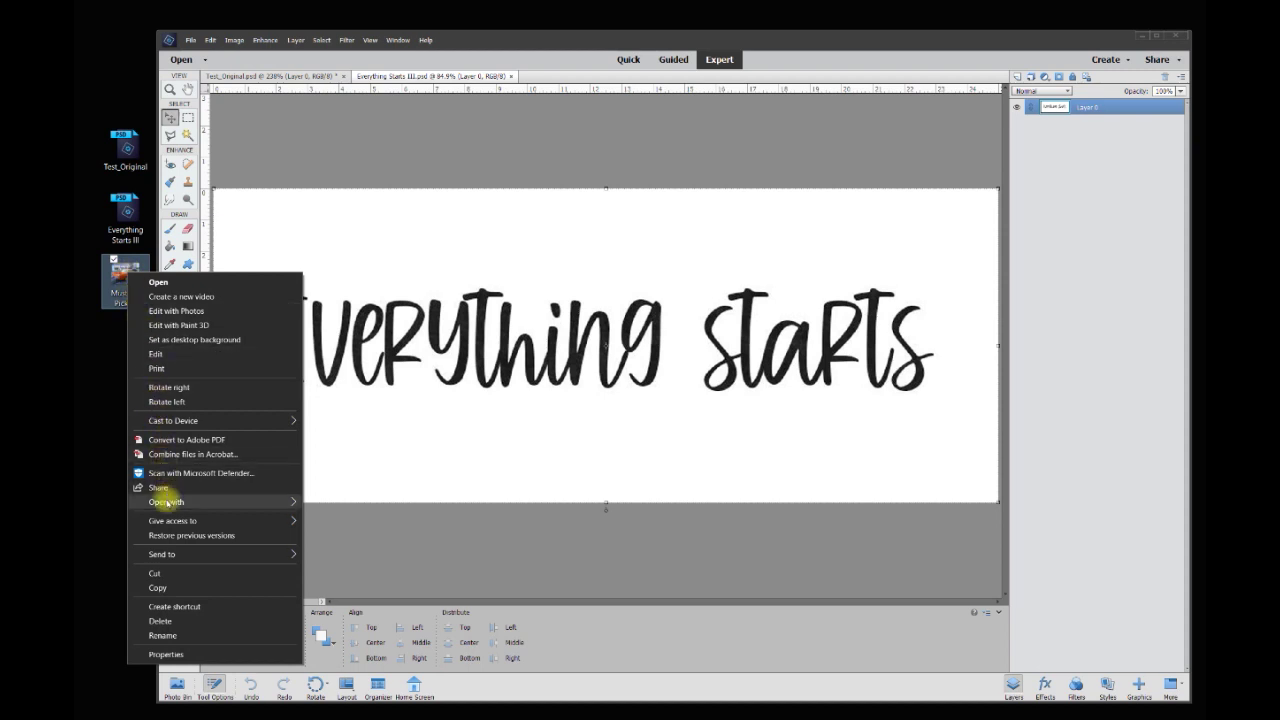
mouse_move(263, 500)
click(340, 517)
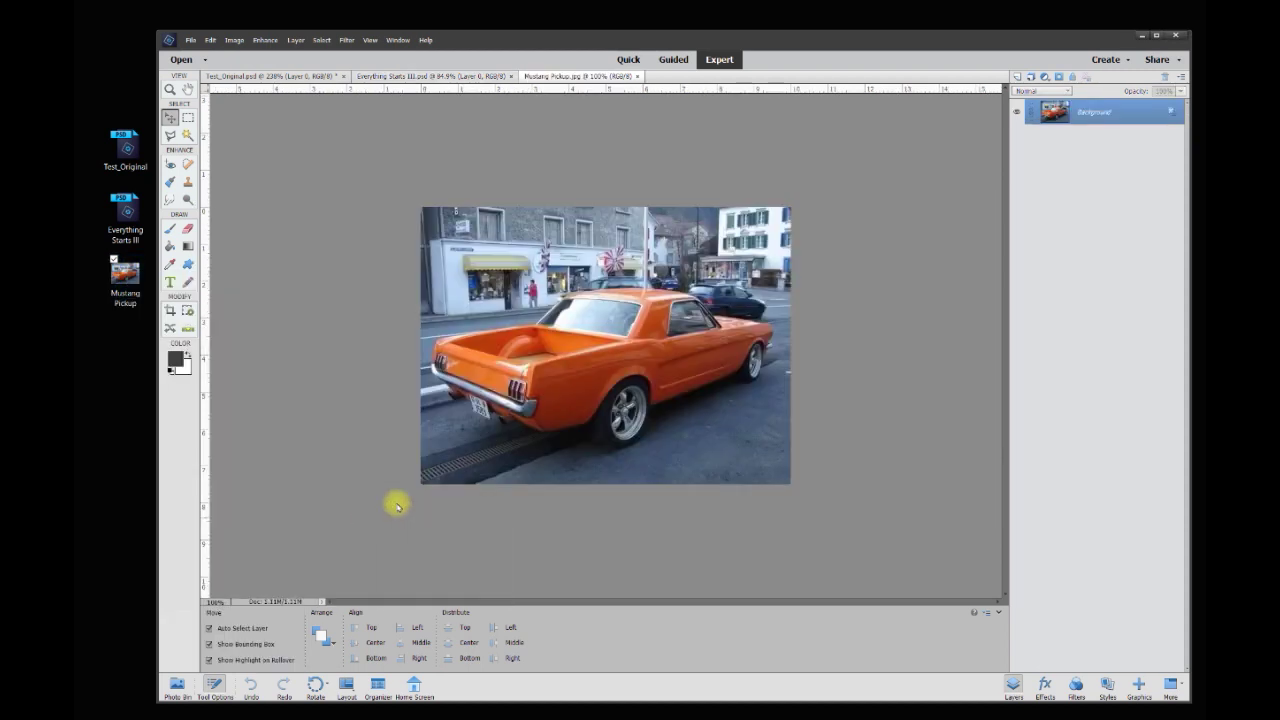
click(637, 77)
drag(125, 272, 500, 250)
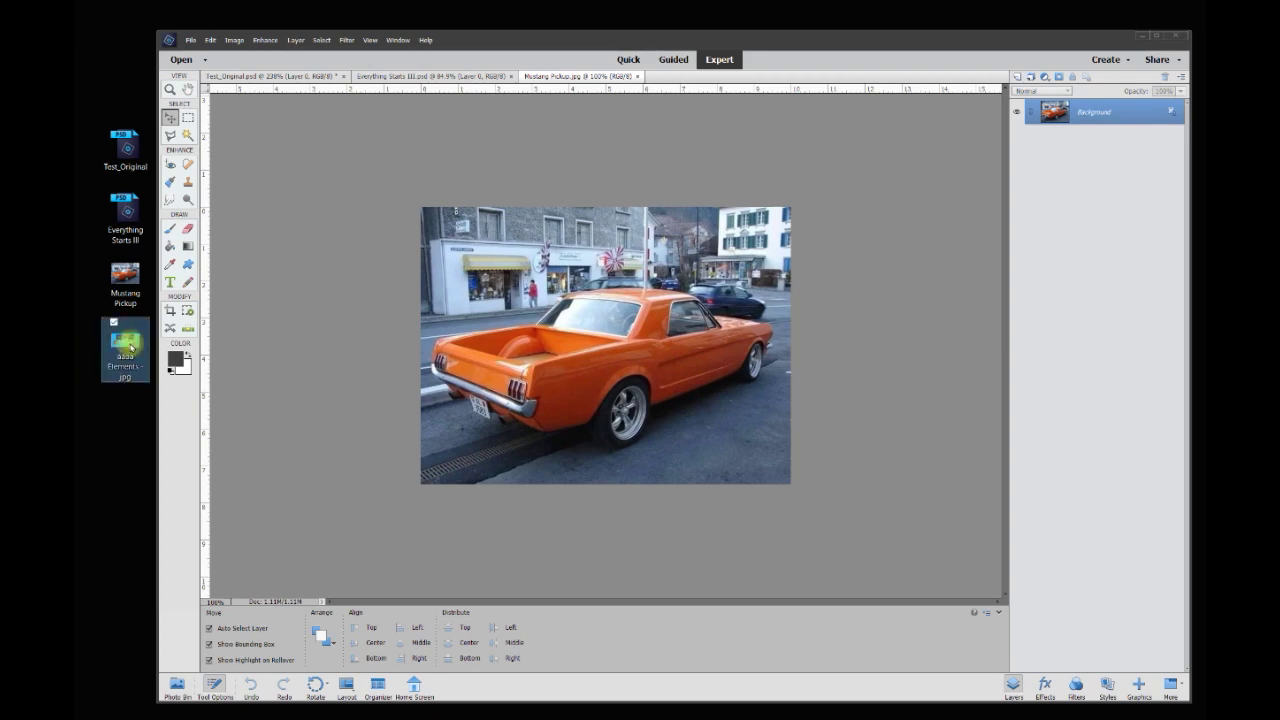
Open the aaaa Elements image from the desktop and look through the four open documents, ending on Test_Original
drag(126, 354, 360, 375)
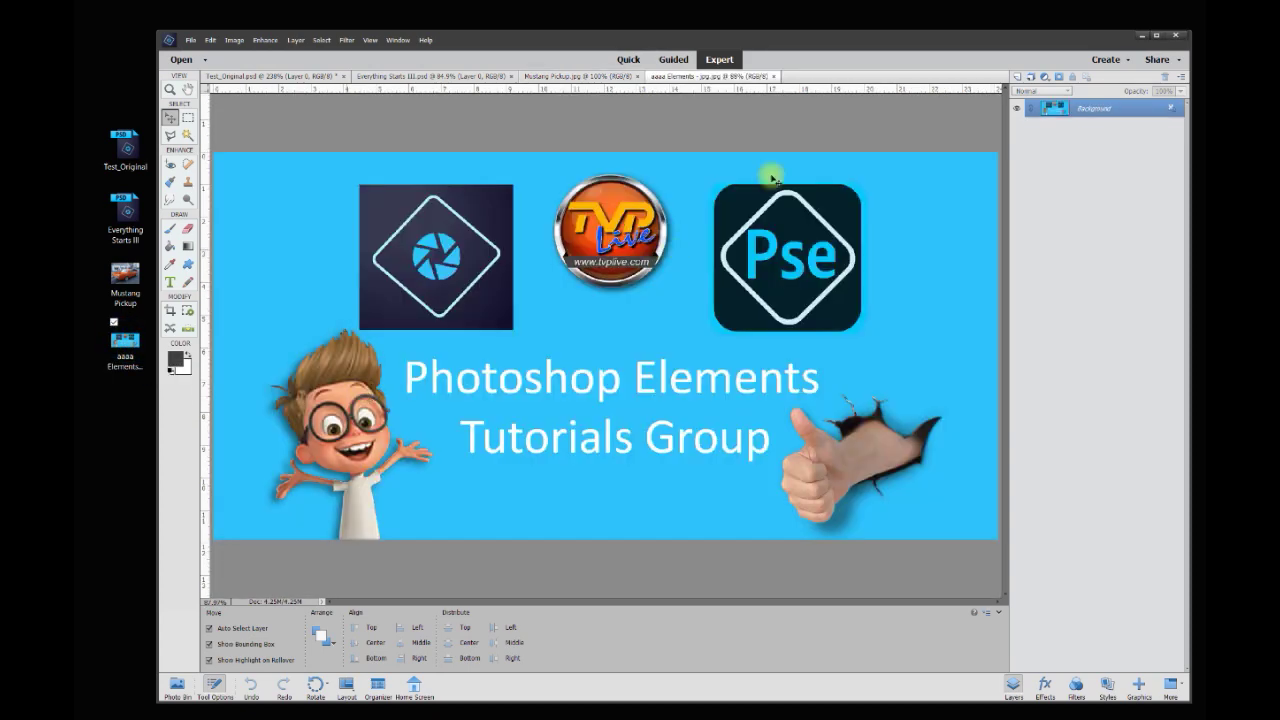
click(580, 78)
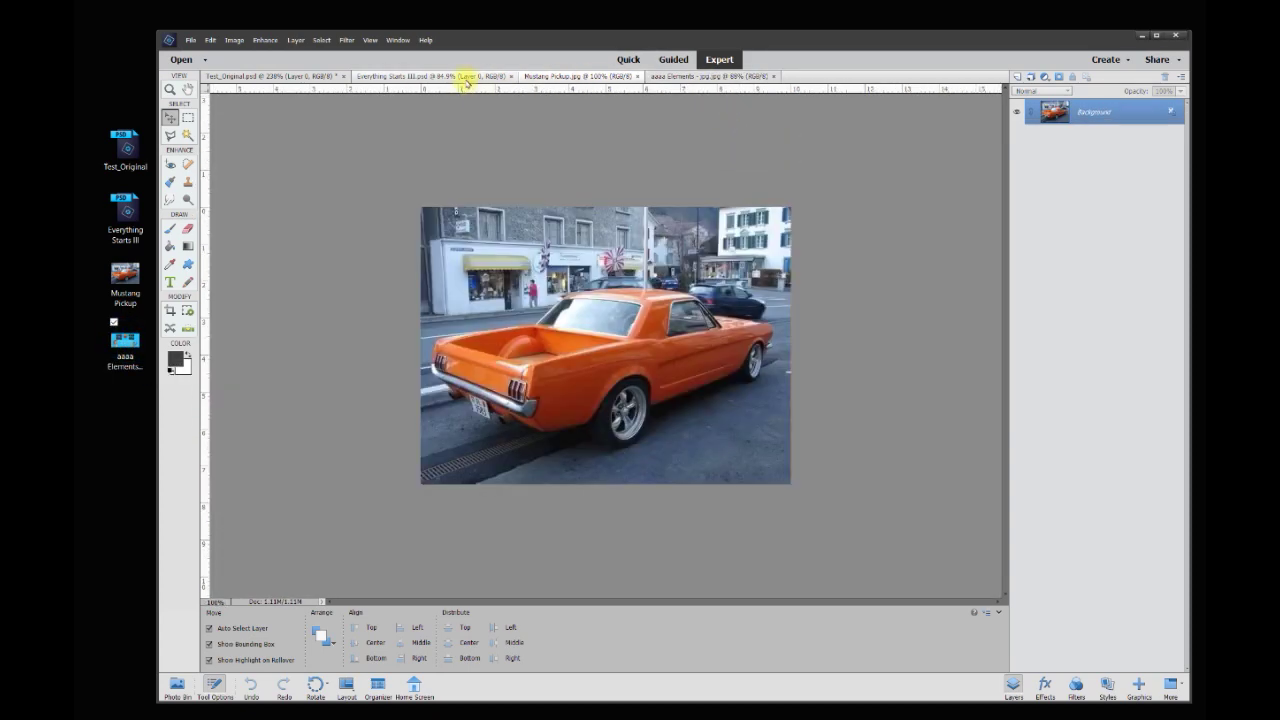
click(440, 77)
click(310, 76)
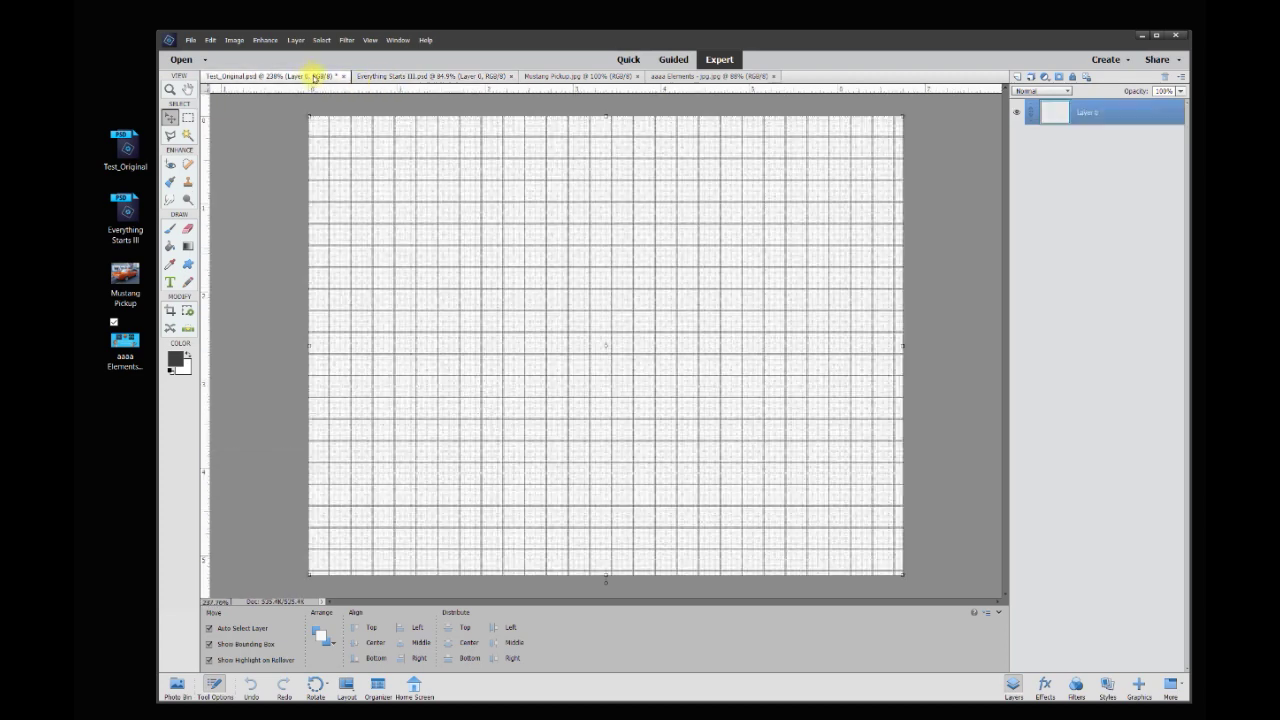
click(415, 77)
click(555, 77)
click(680, 77)
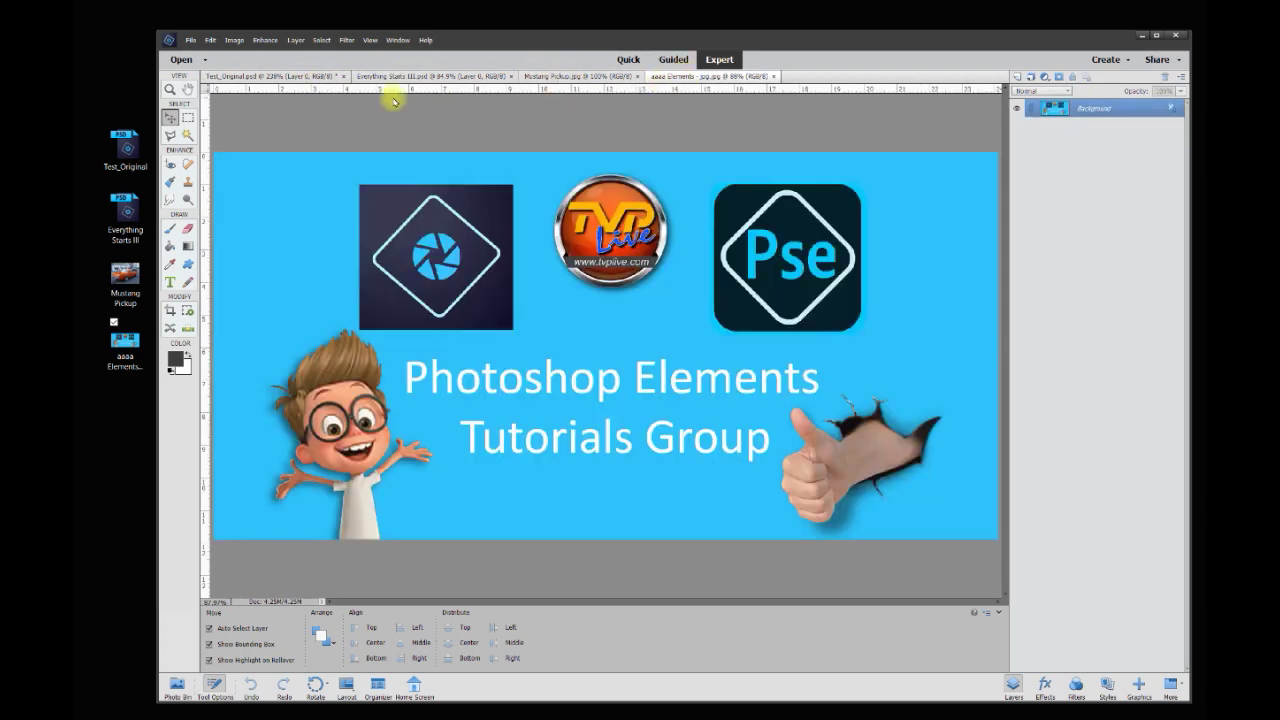
click(296, 78)
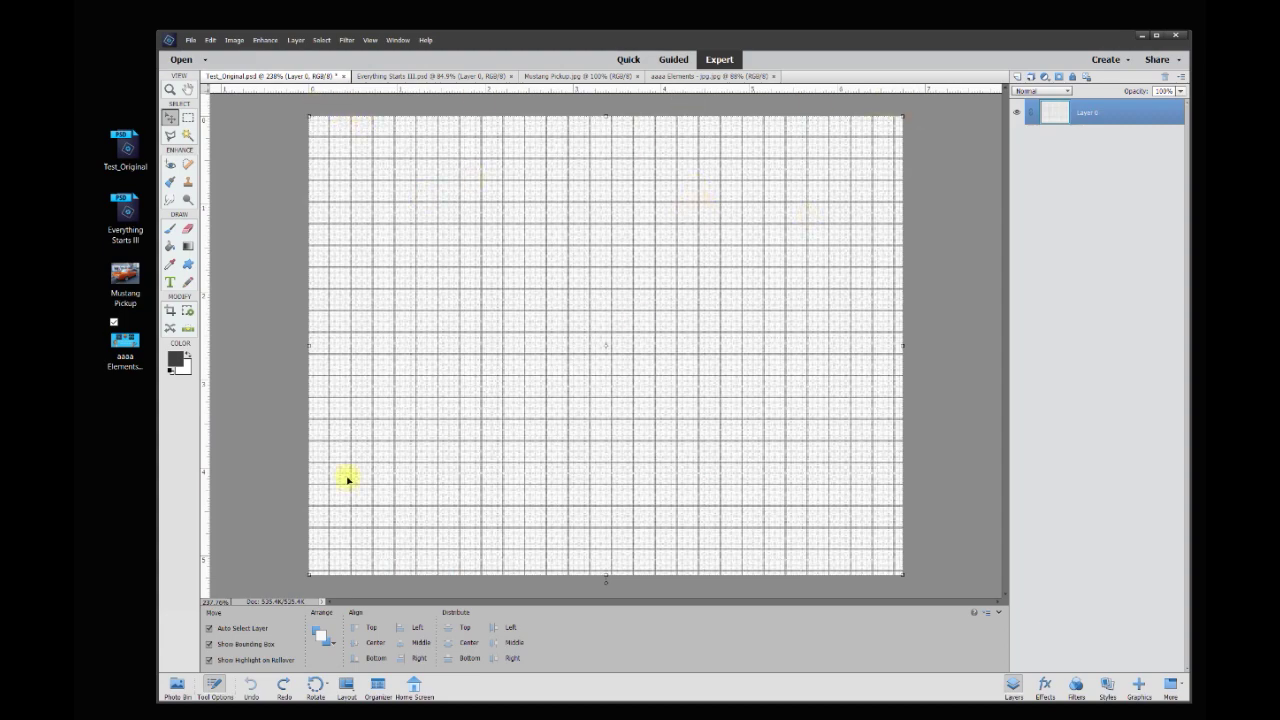
Resize the canvas of Test_Original to 40 inches wide and 30 inches high, keeping the grid layer centred
scroll(599, 441, down, 4)
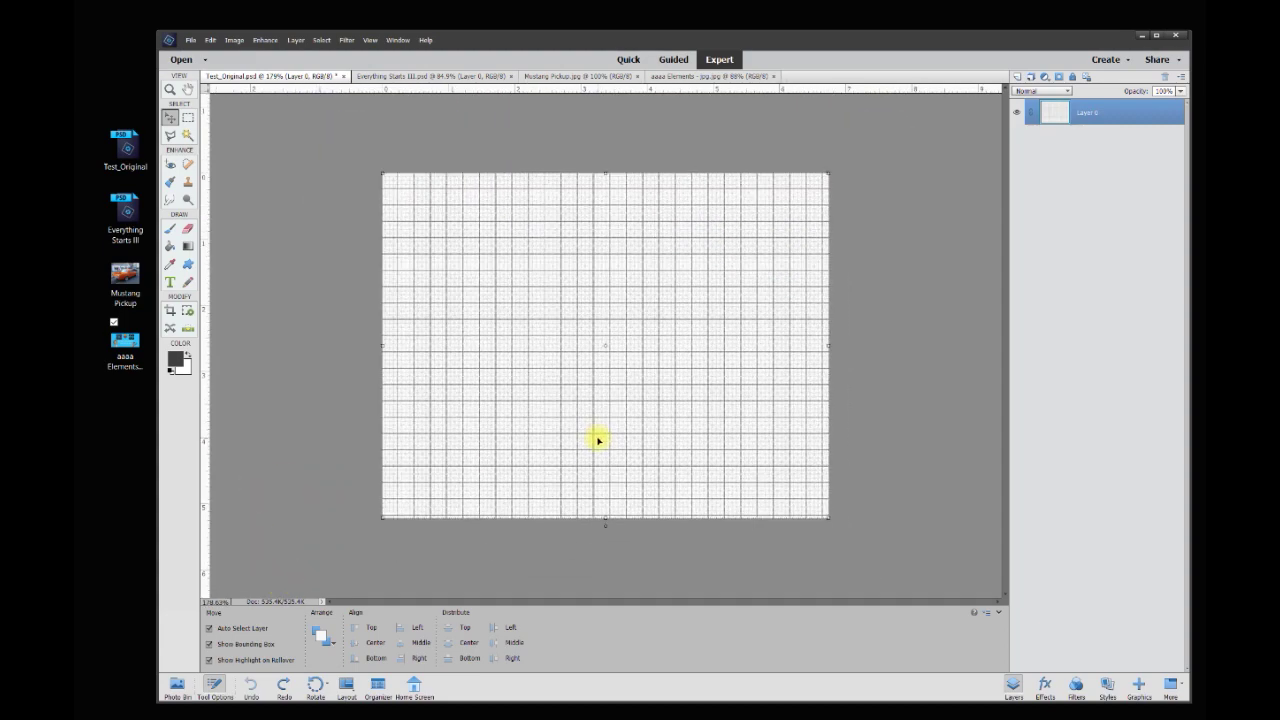
click(610, 190)
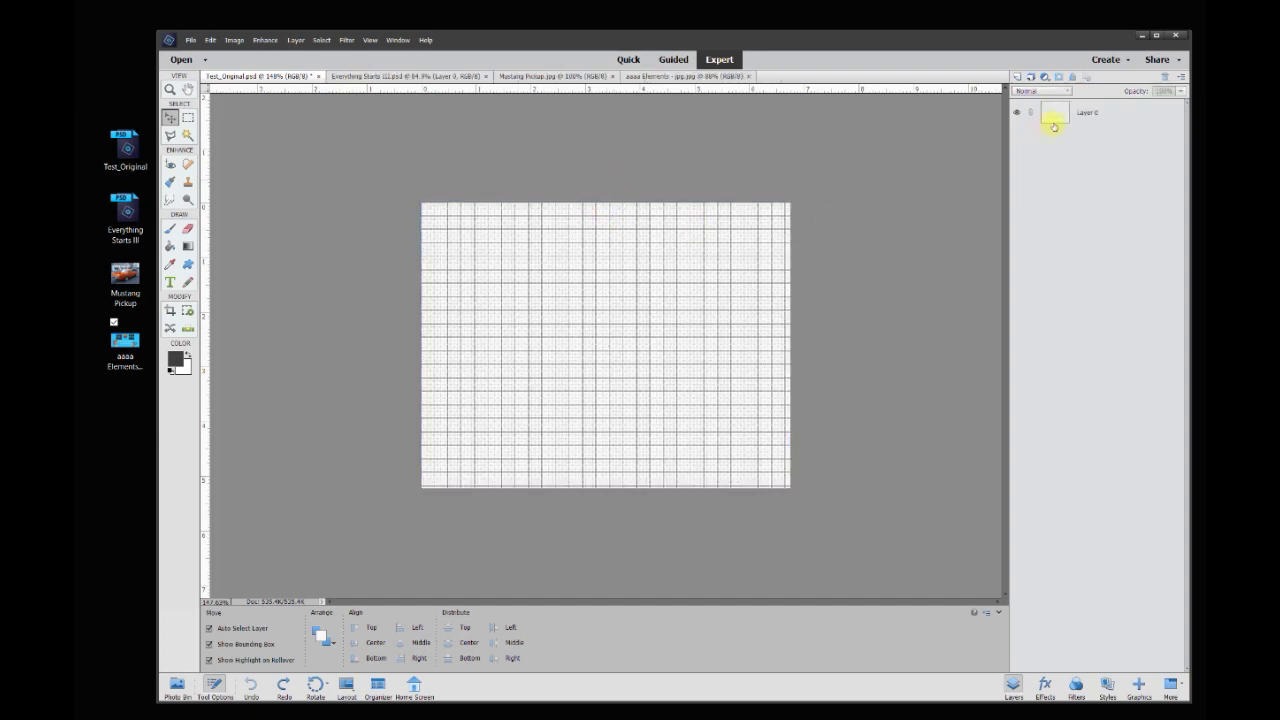
click(1083, 113)
click(233, 40)
mouse_move(251, 114)
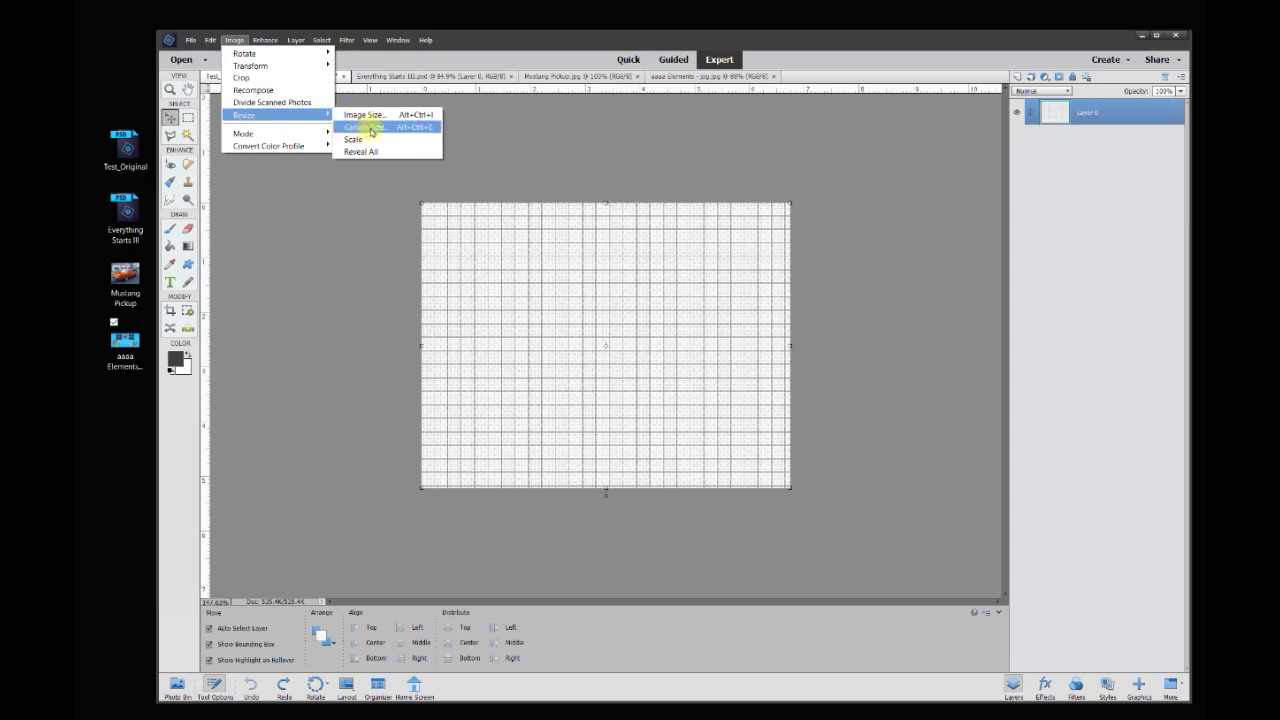
click(365, 127)
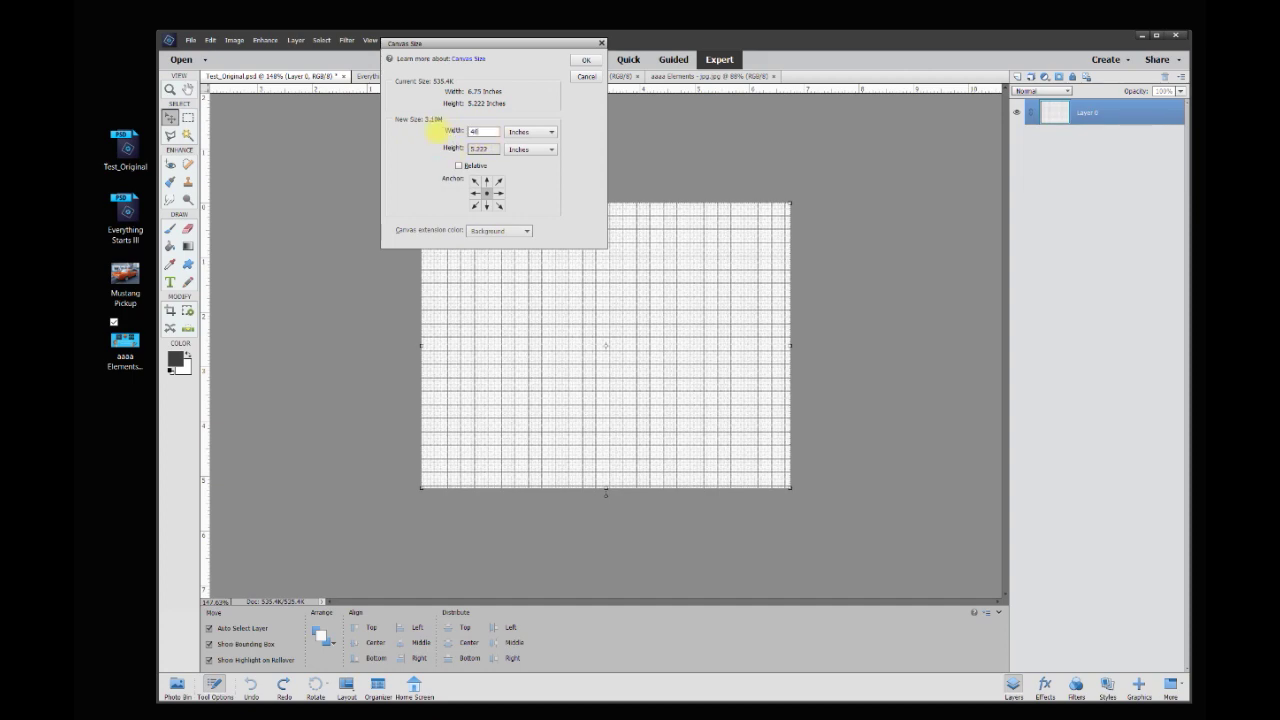
click(493, 147)
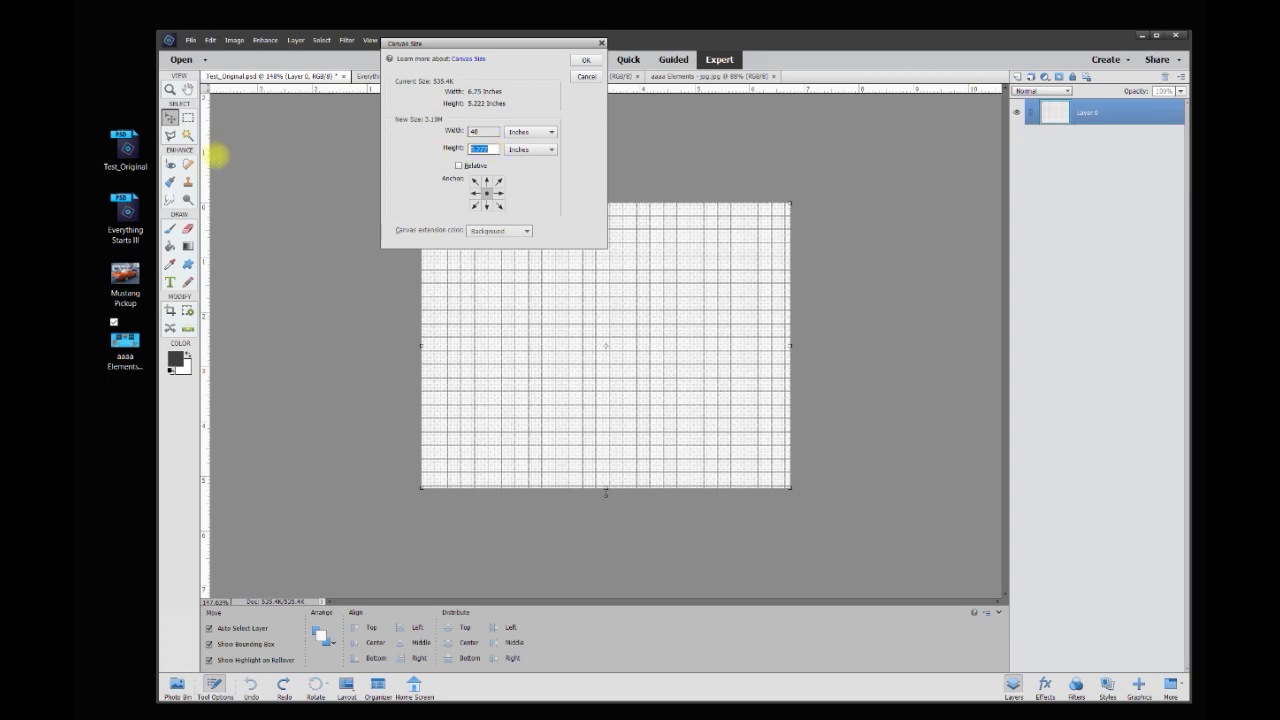
click(581, 62)
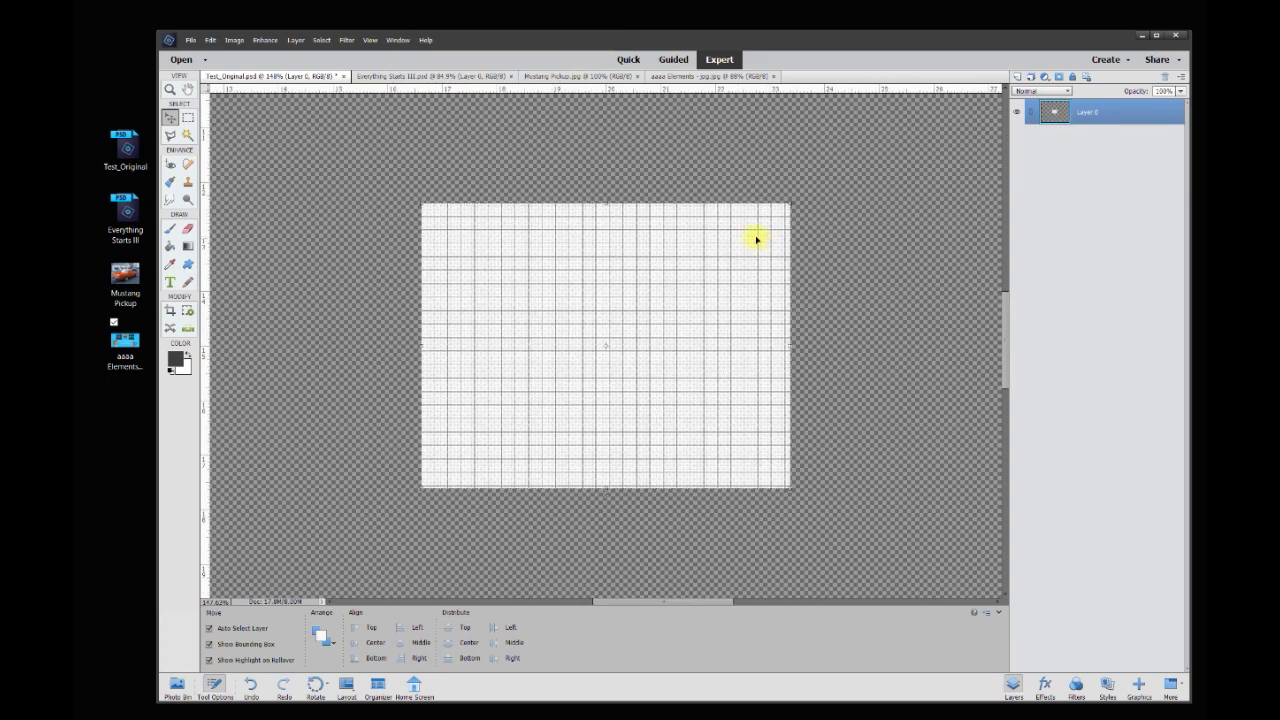
Move the grid image toward the canvas's upper-left corner and enlarge it proportionally to about 168%
key(ctrl+0)
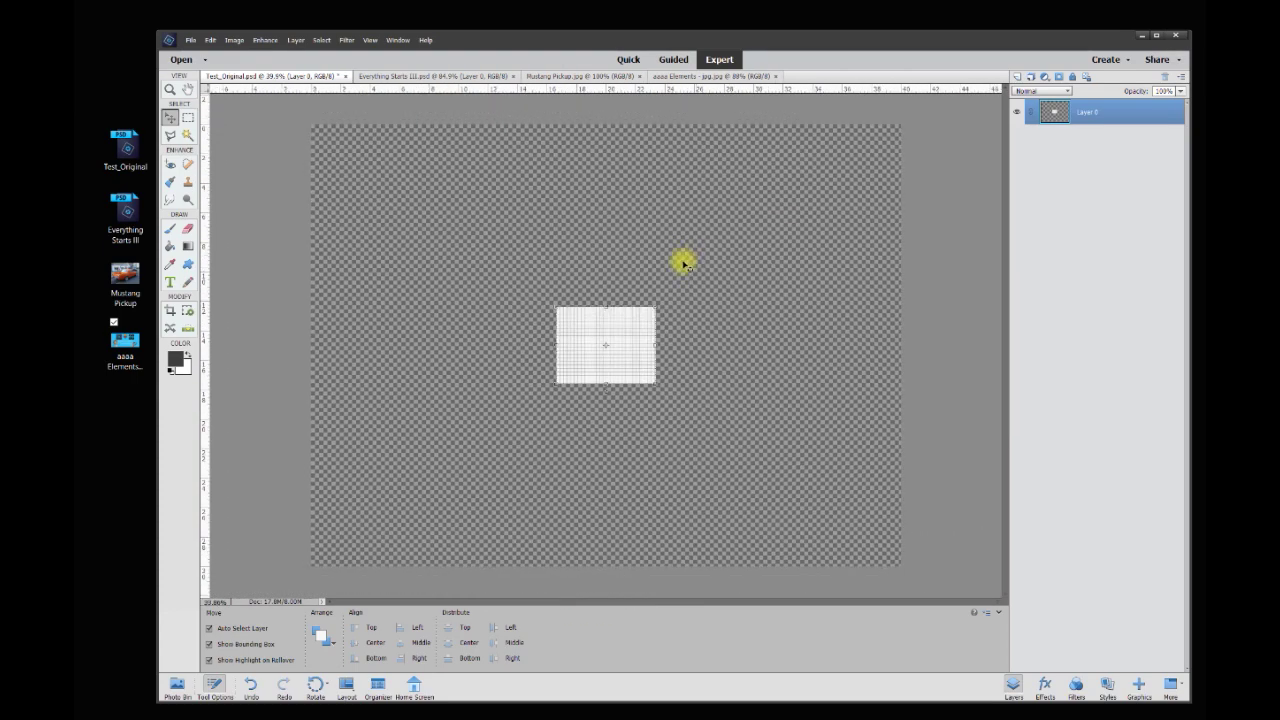
drag(650, 330, 558, 259)
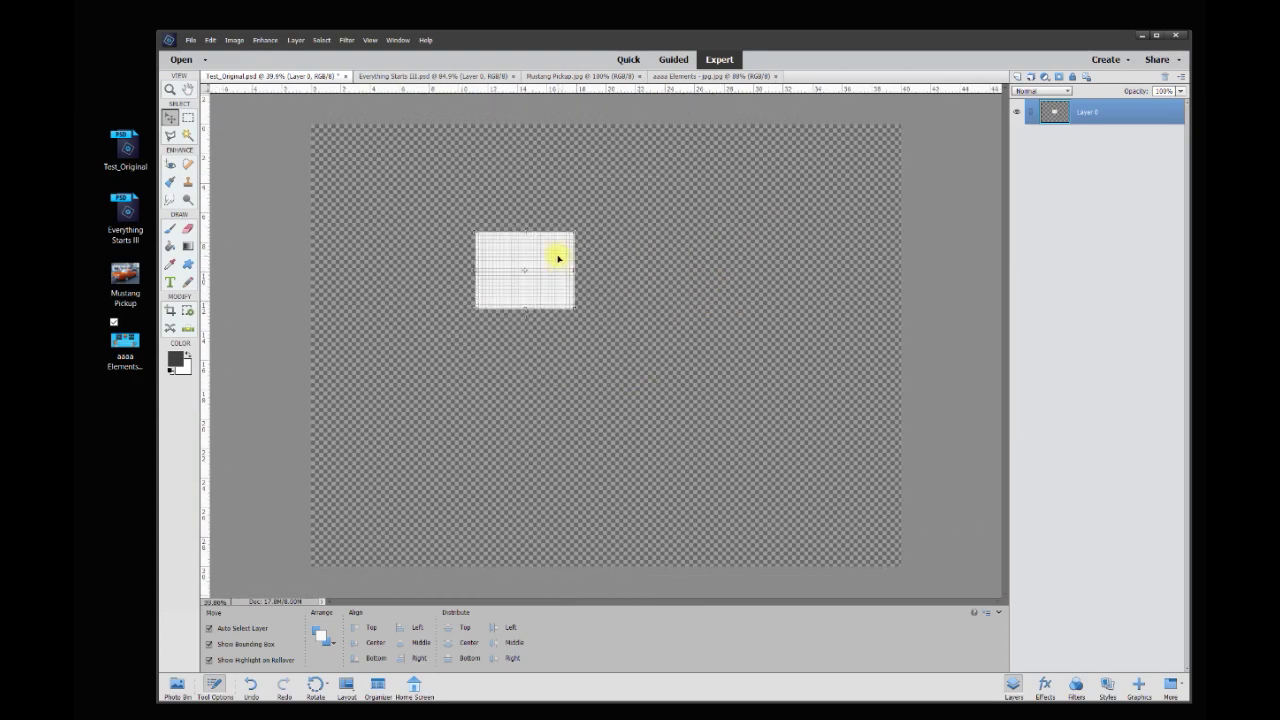
drag(575, 310, 503, 247)
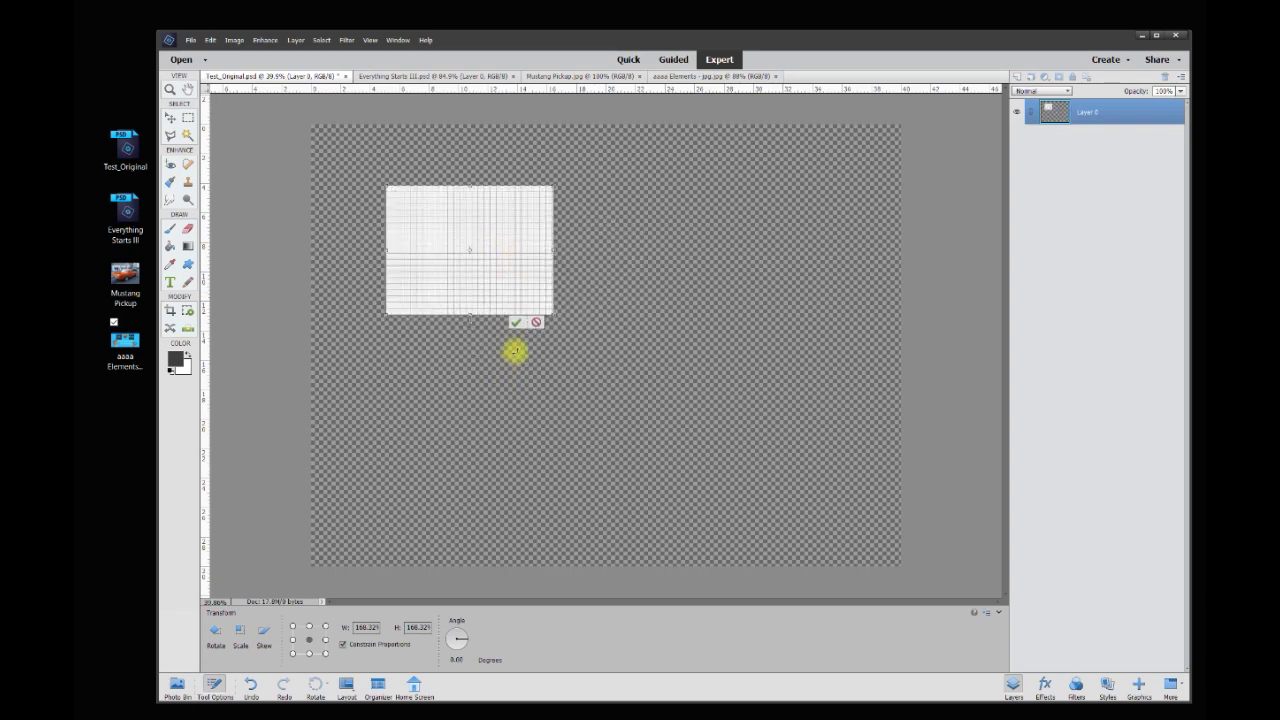
click(516, 323)
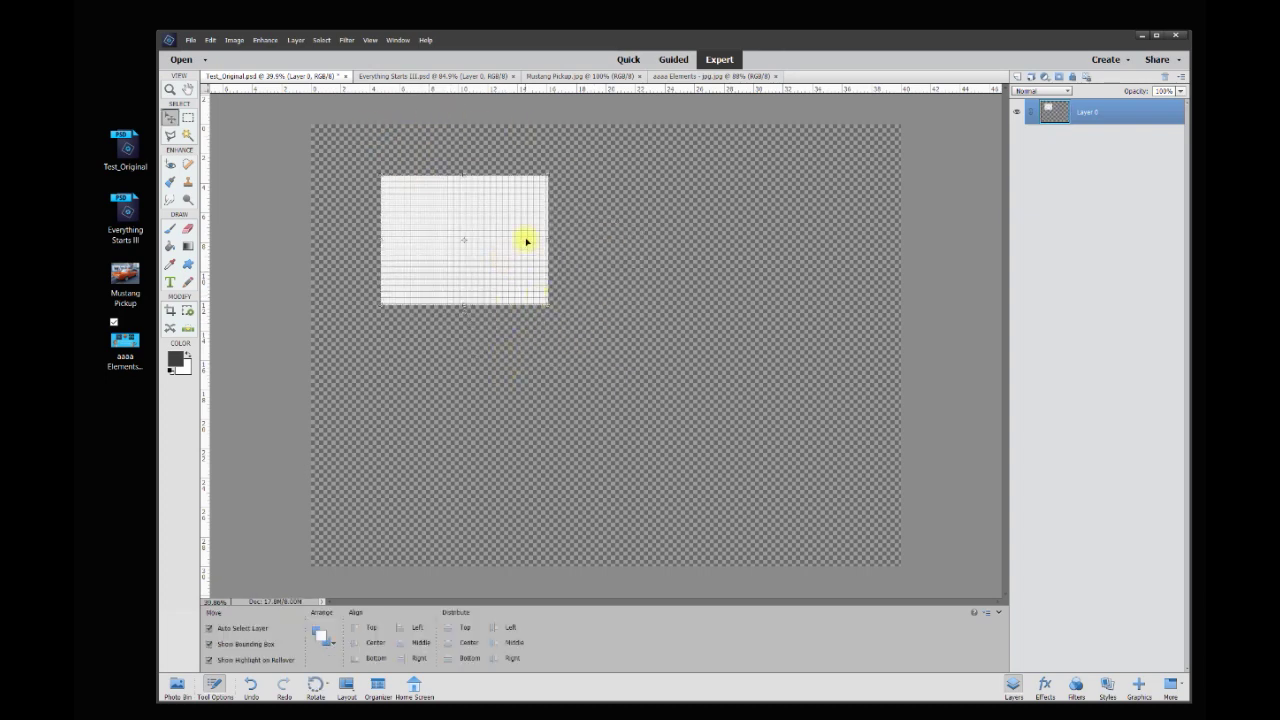
Copy the Everything Starts III image into the Test_Original document as a new layer
click(424, 77)
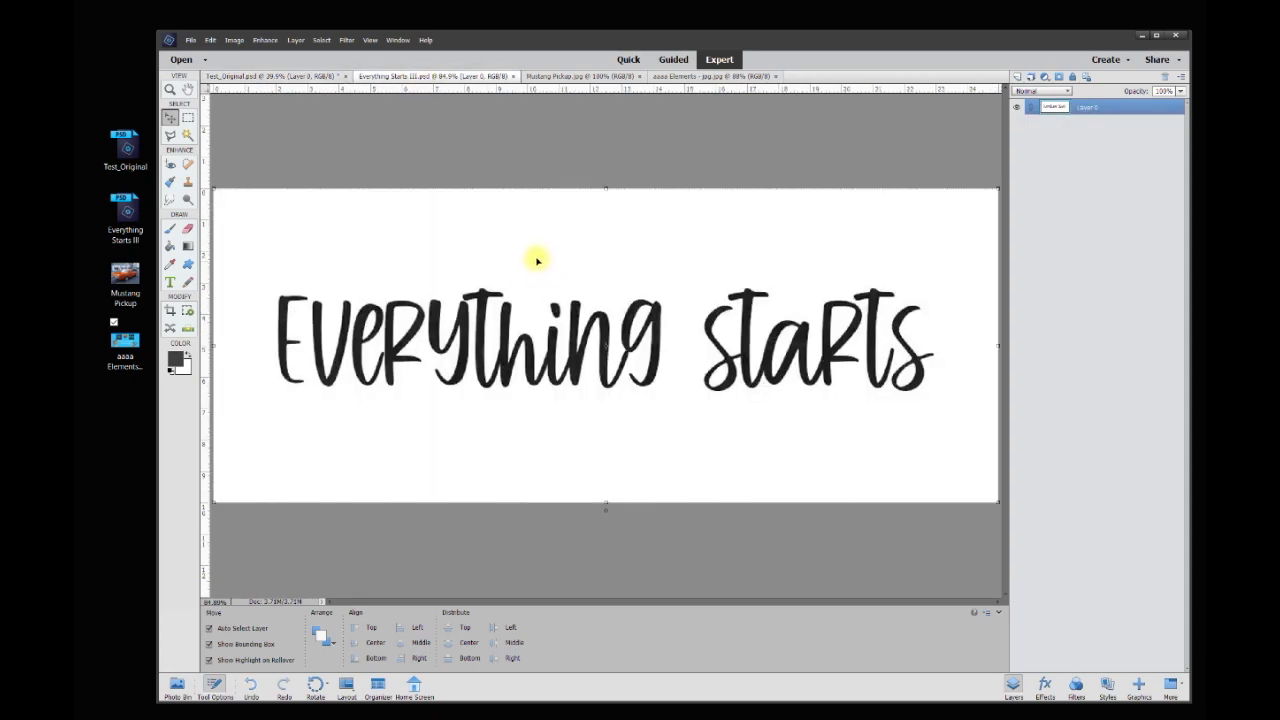
drag(539, 253, 312, 78)
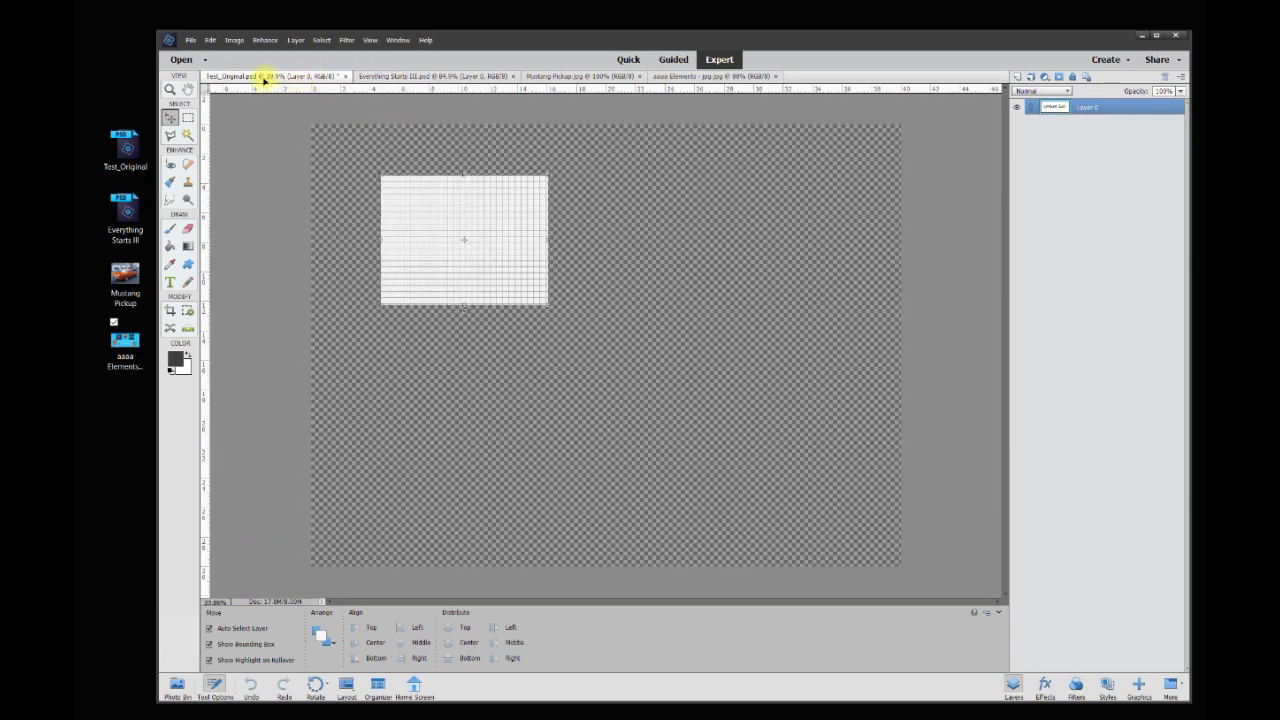
drag(265, 82, 292, 107)
Scale the Everything Starts image to about 88% and place it to the right of the grid, aligned with its top edge
drag(512, 285, 648, 213)
drag(883, 324, 838, 307)
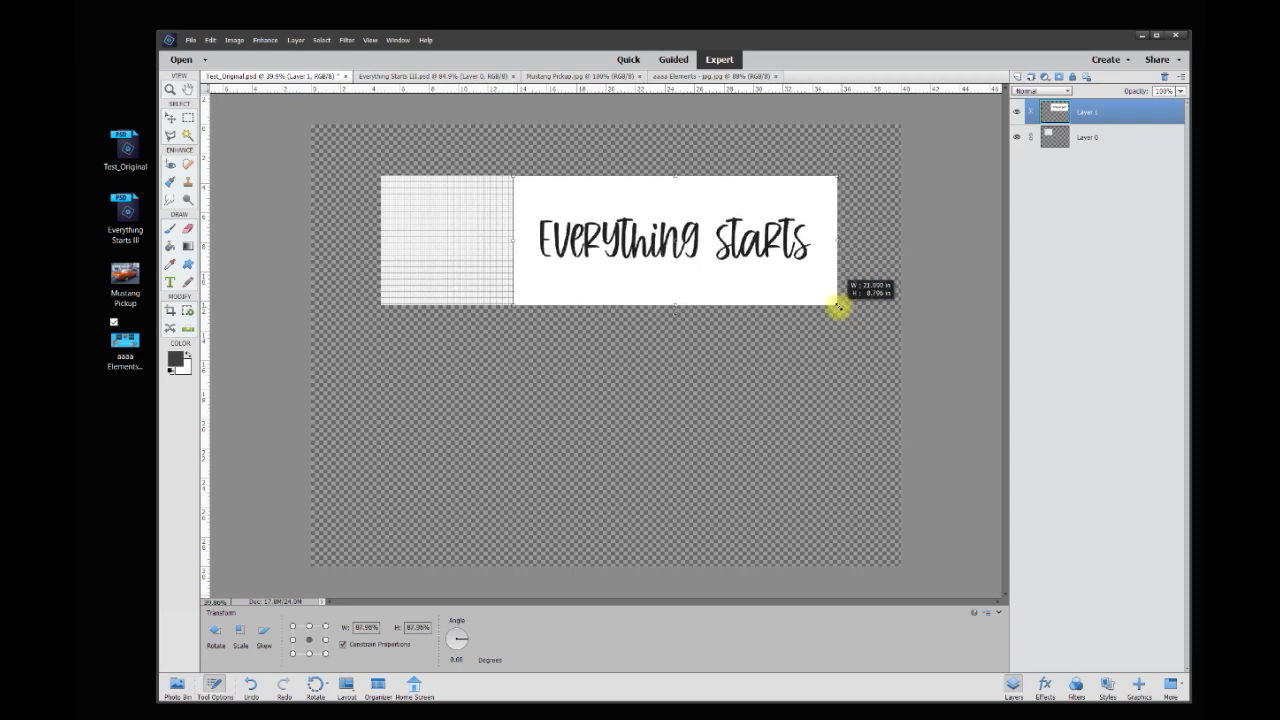
drag(674, 243, 720, 229)
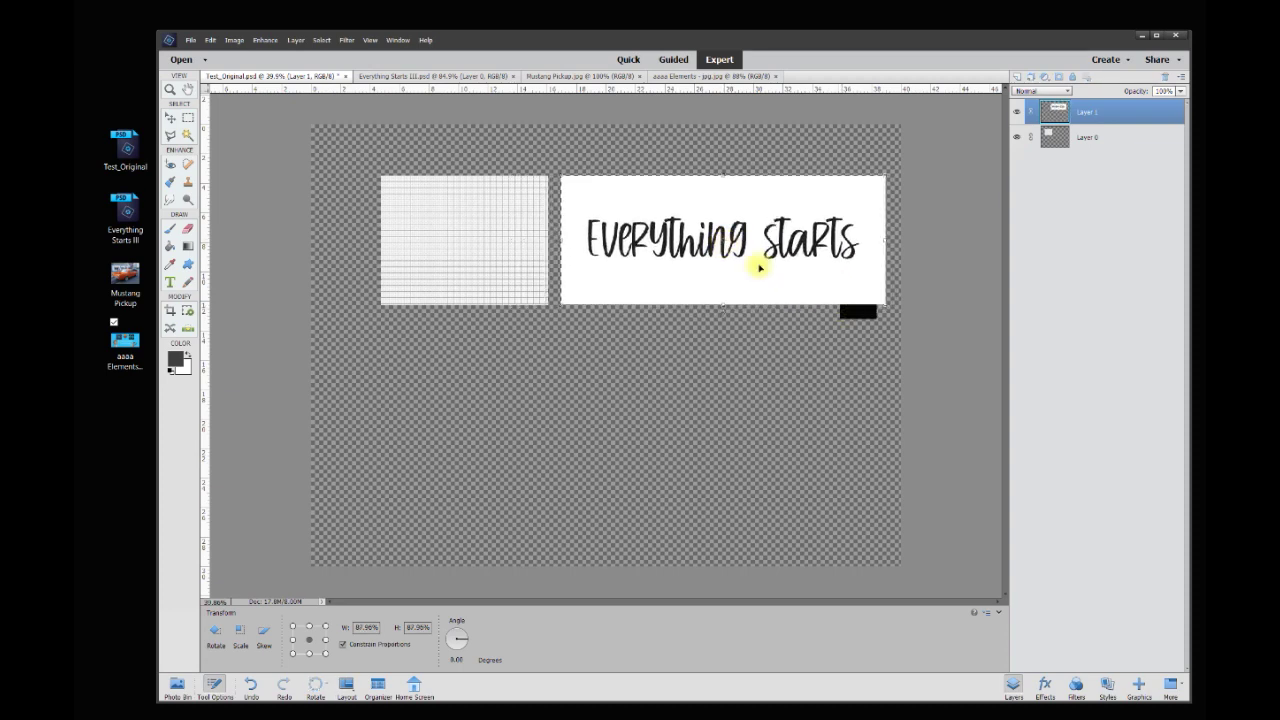
click(847, 312)
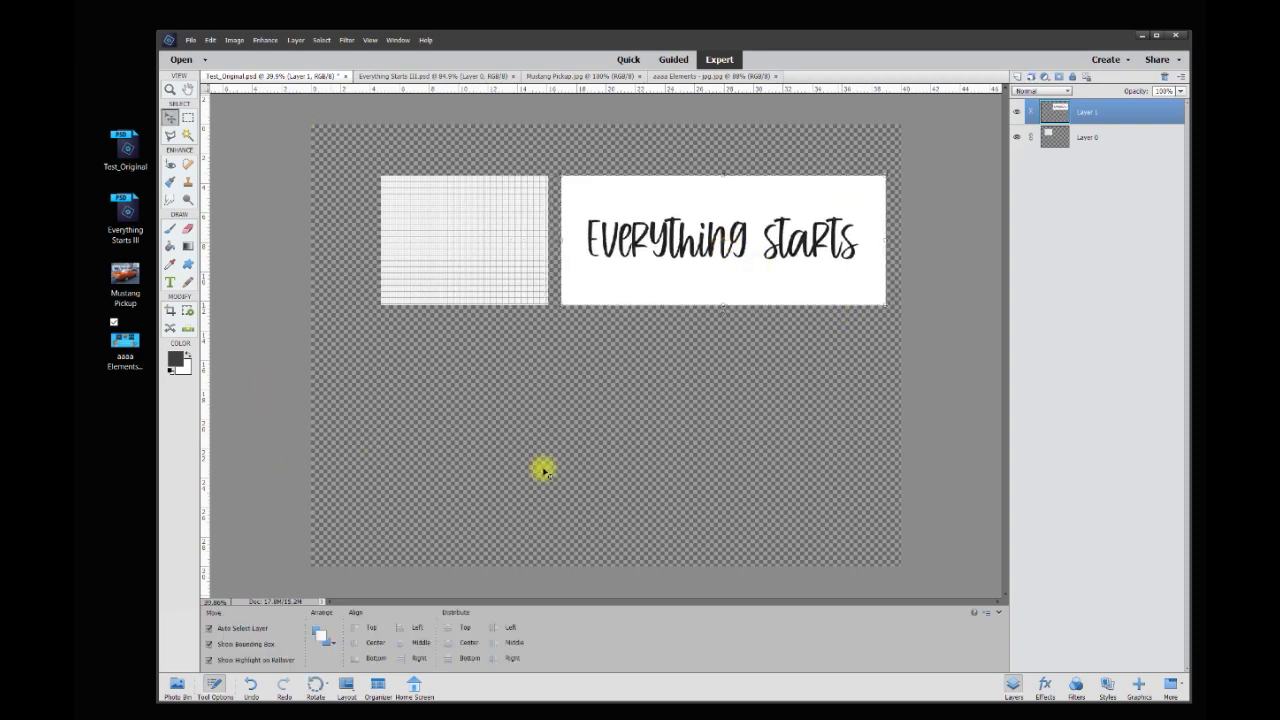
Convert the Mustang Pickup background to a regular layer and delete strips along the photo's top and bottom using rectangular selections
click(580, 76)
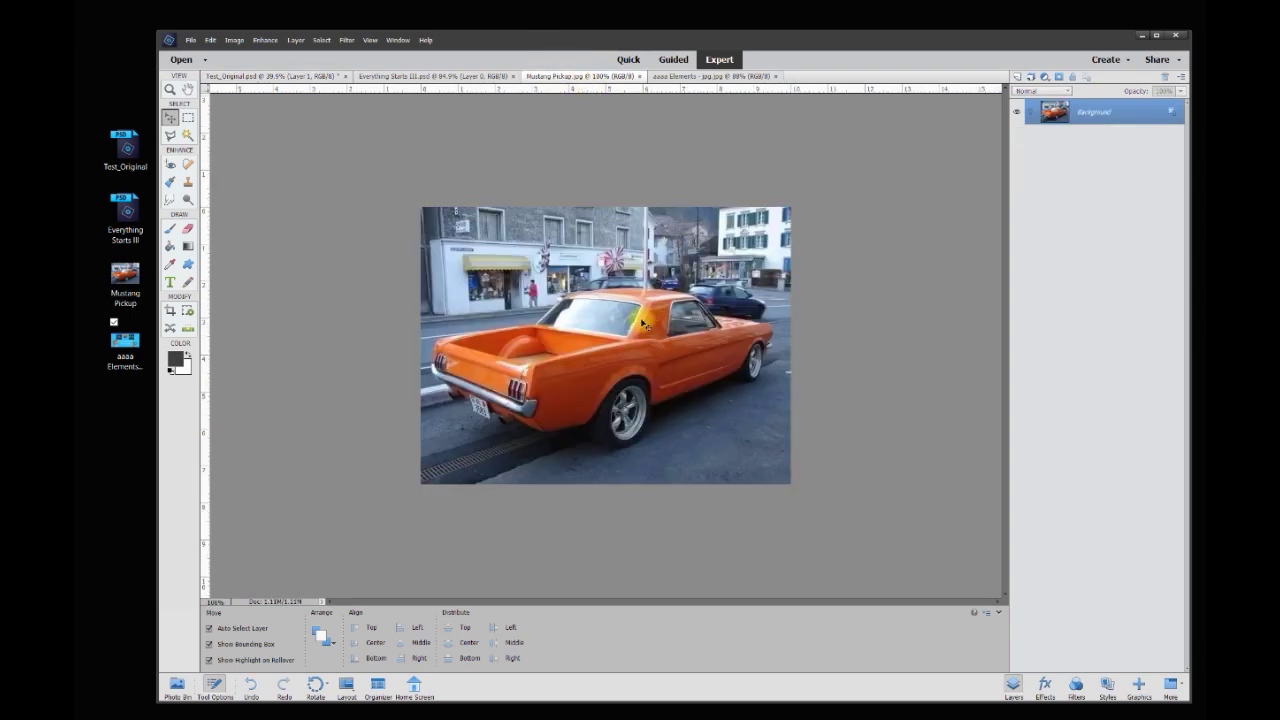
click(188, 118)
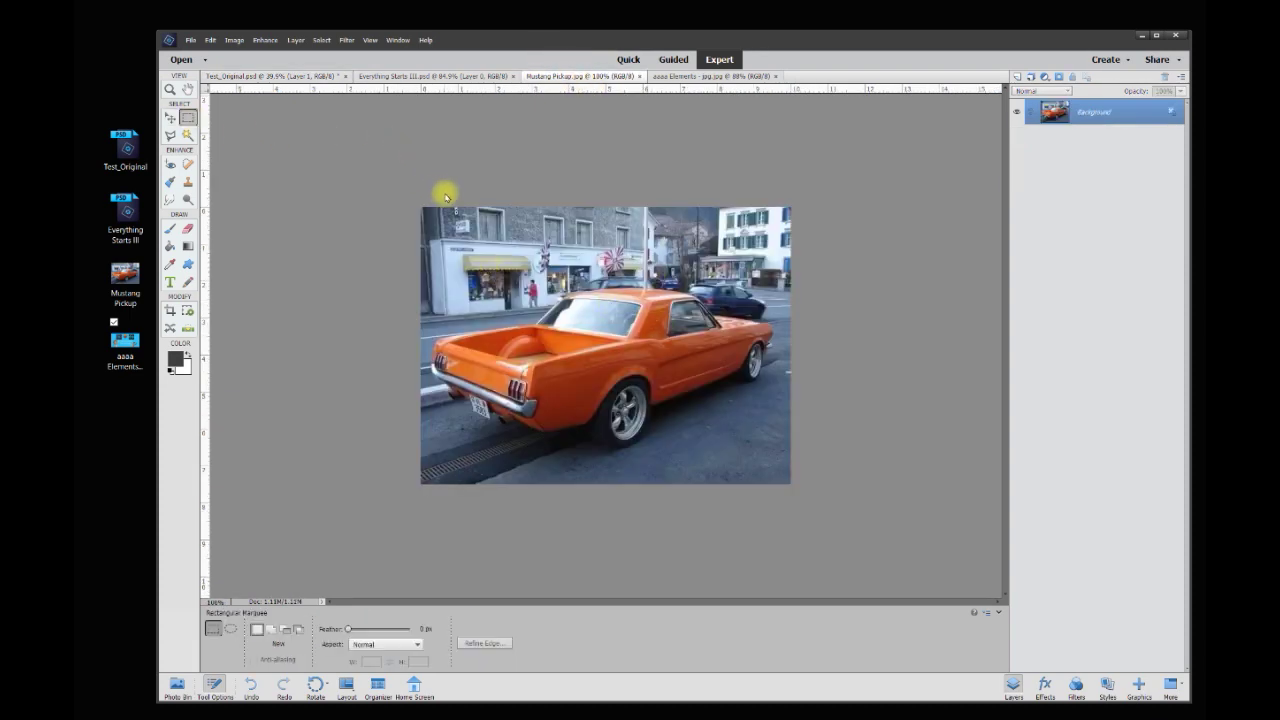
click(1170, 115)
drag(385, 170, 832, 252)
key(Delete)
drag(423, 534, 797, 457)
key(Delete)
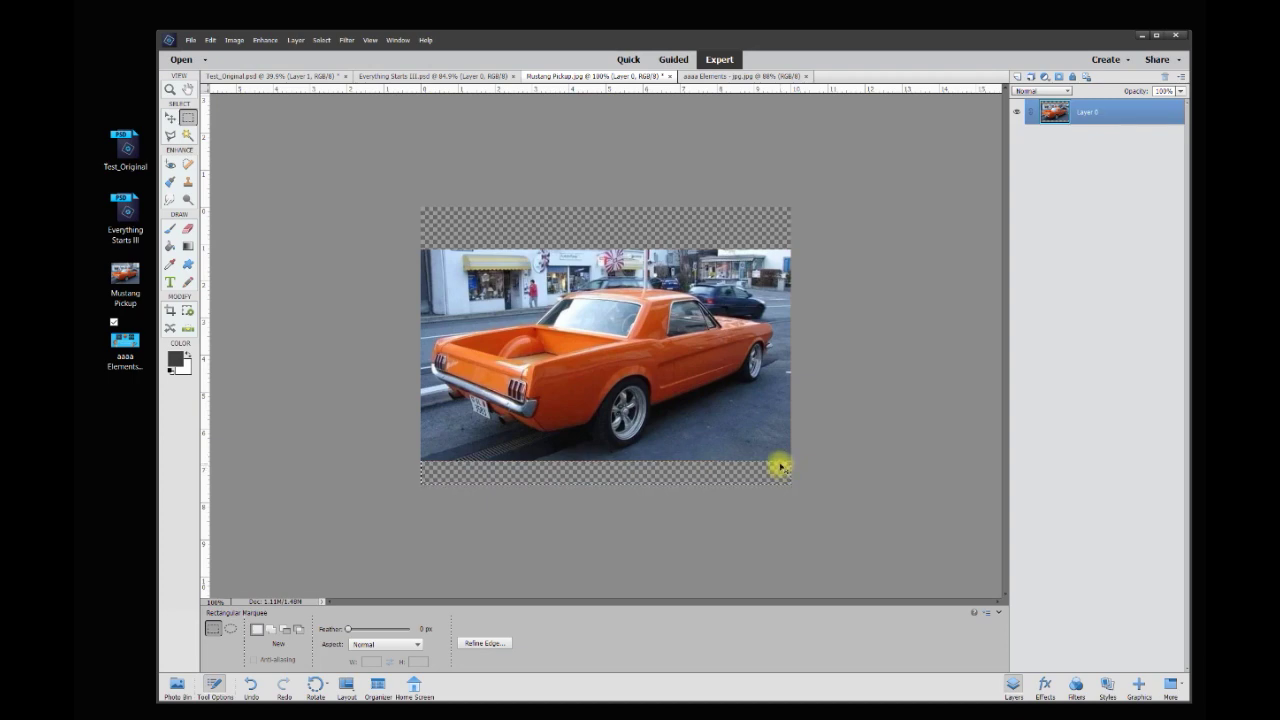
key(ctrl+d)
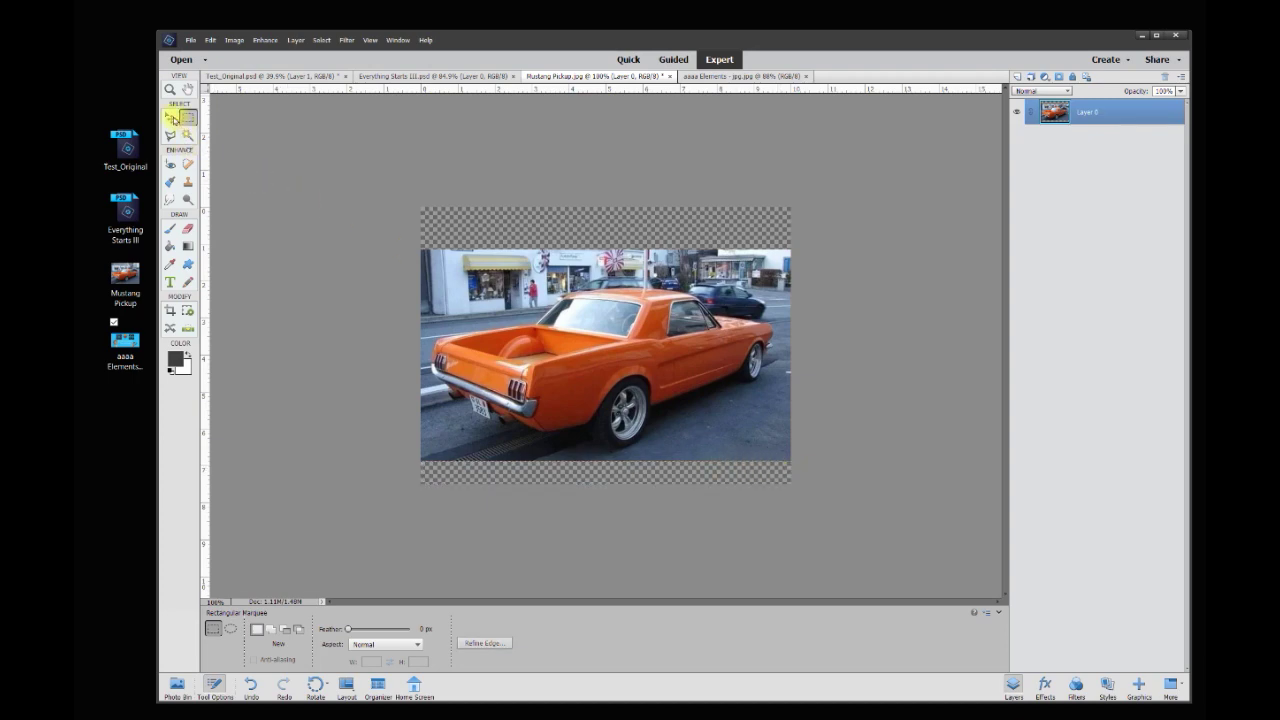
Copy the trimmed Mustang Pickup photo into Test_Original and place it directly below the grid image
click(171, 117)
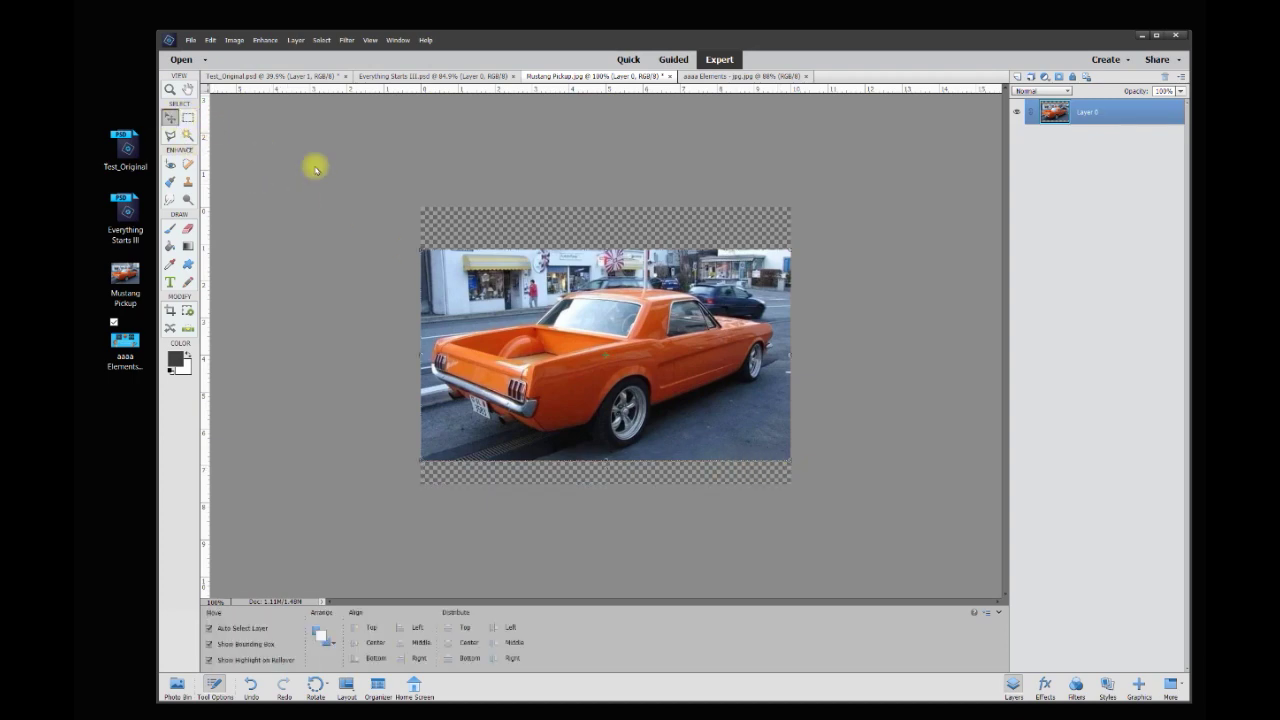
drag(563, 294, 298, 77)
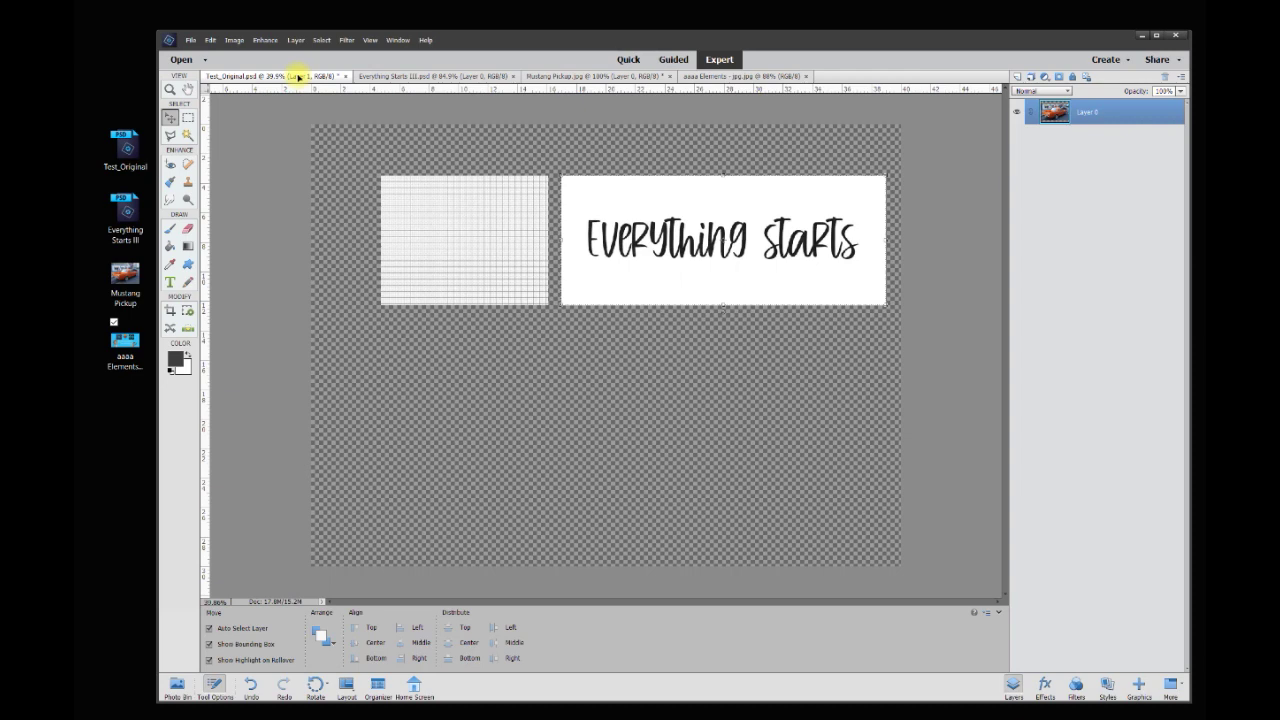
drag(298, 77, 437, 347)
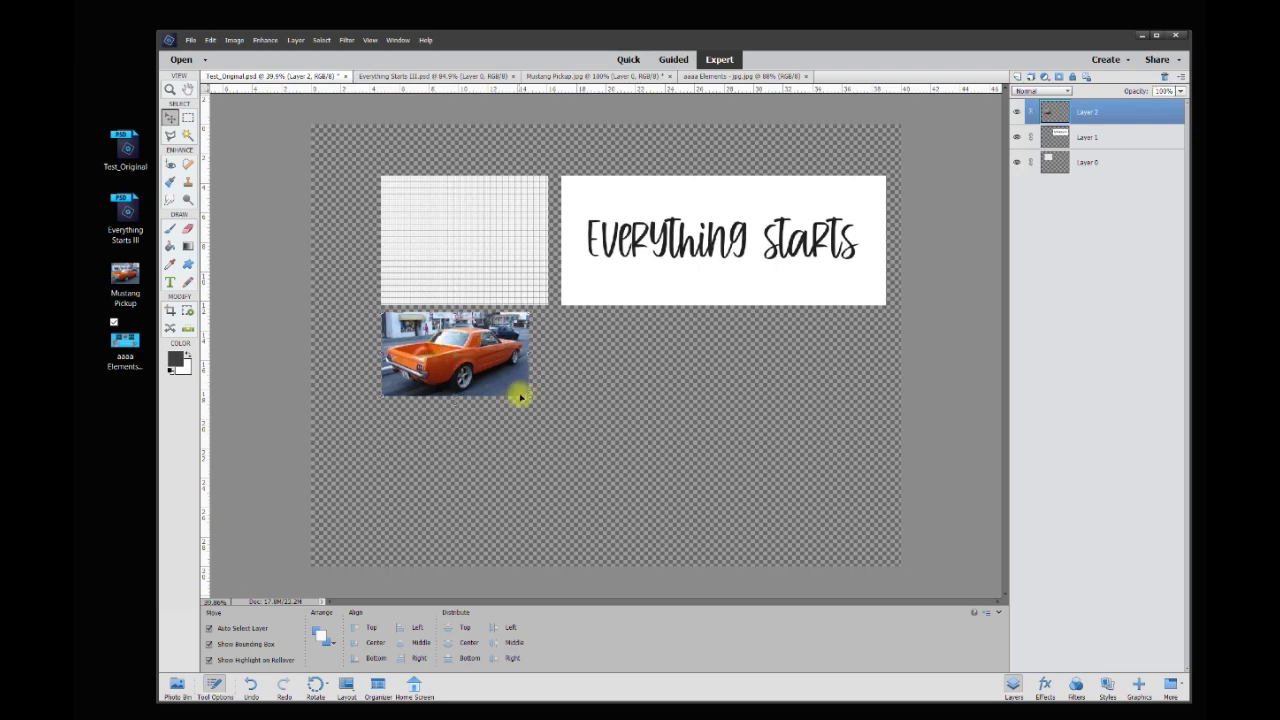
Enlarge the pickup photo across the lower canvas and scale that enlarged version back down to about 53%
drag(529, 397, 793, 582)
click(773, 563)
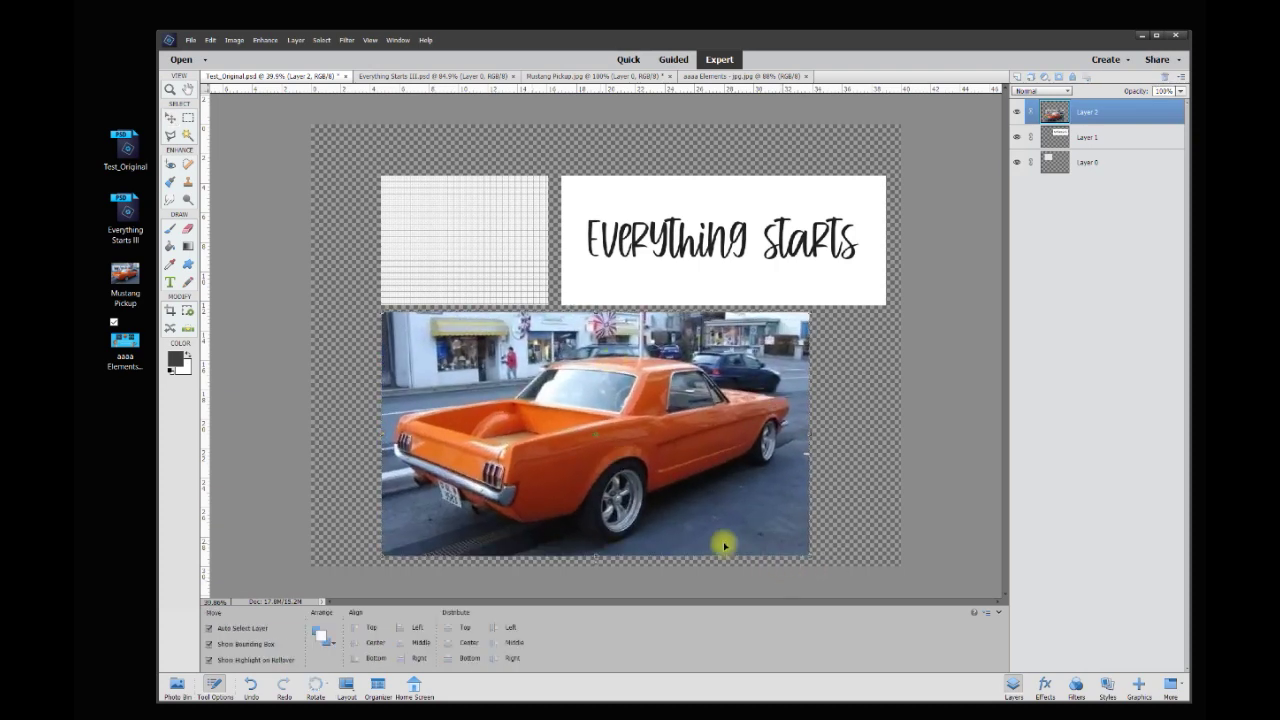
drag(800, 560, 609, 441)
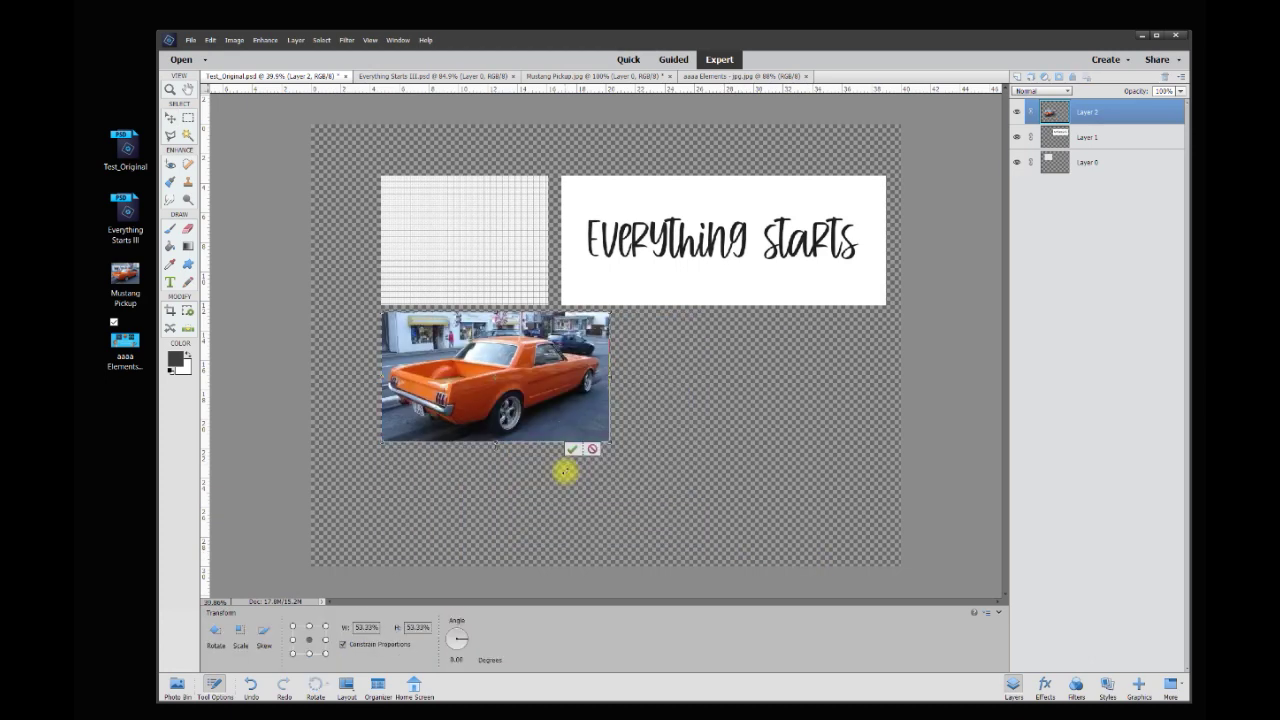
click(566, 450)
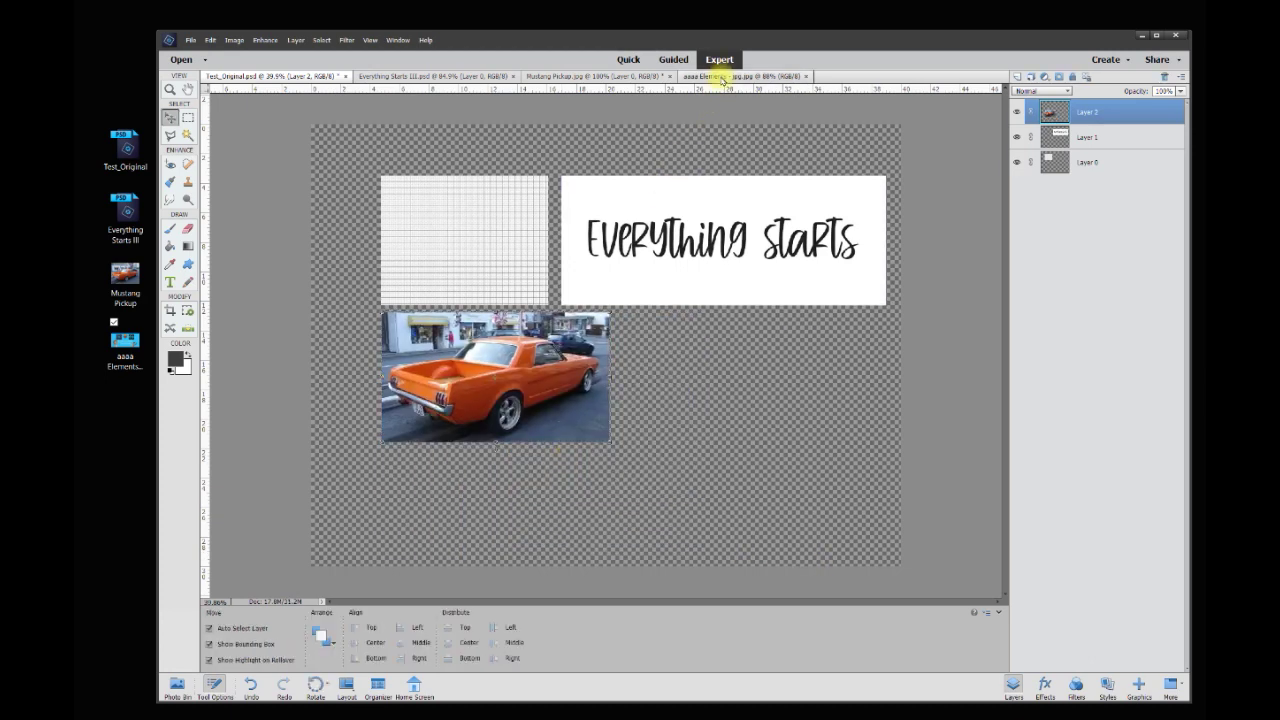
Convert the background of the aaaa Elements image to a regular layer and copy it into Test_Original
click(719, 77)
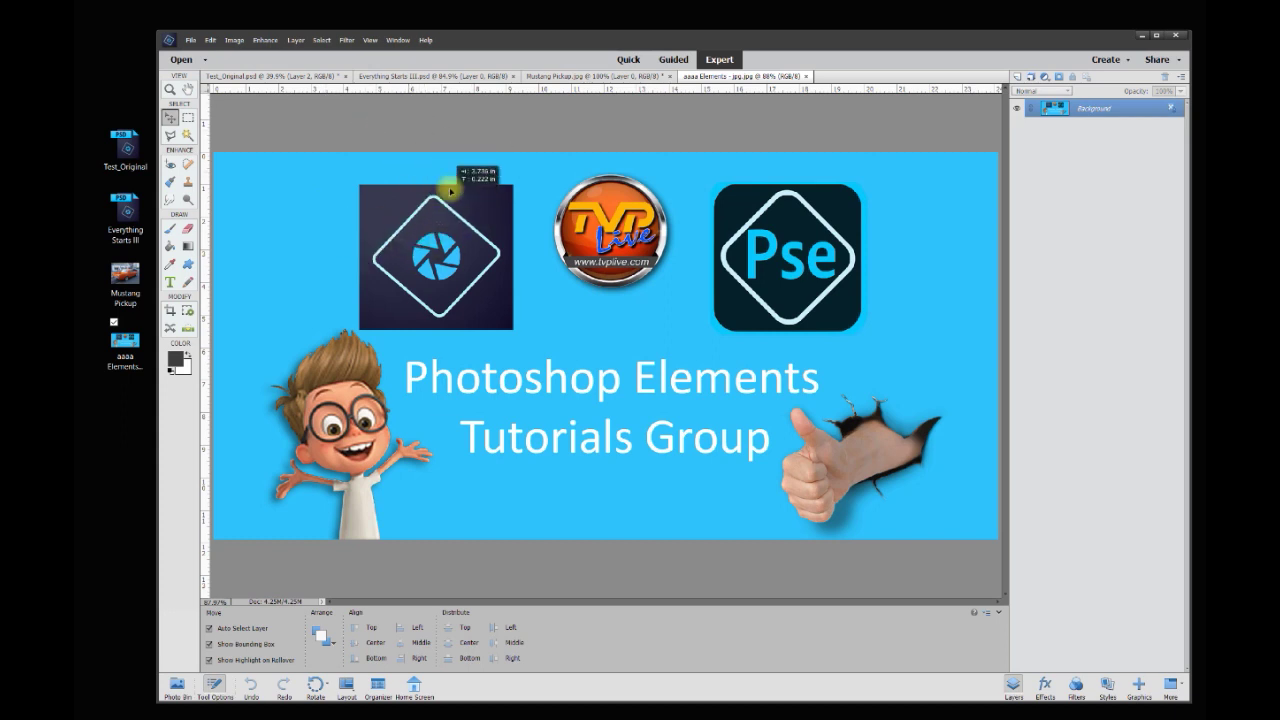
key(ctrl+shift+n)
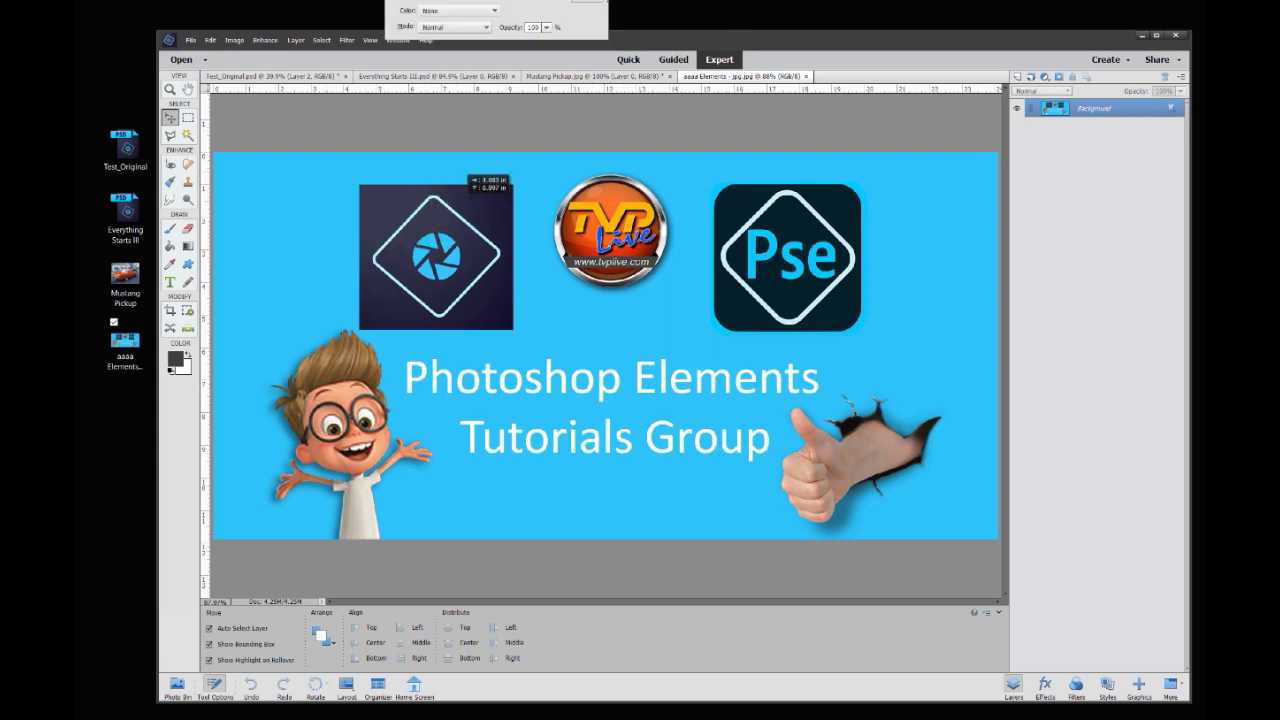
key(Return)
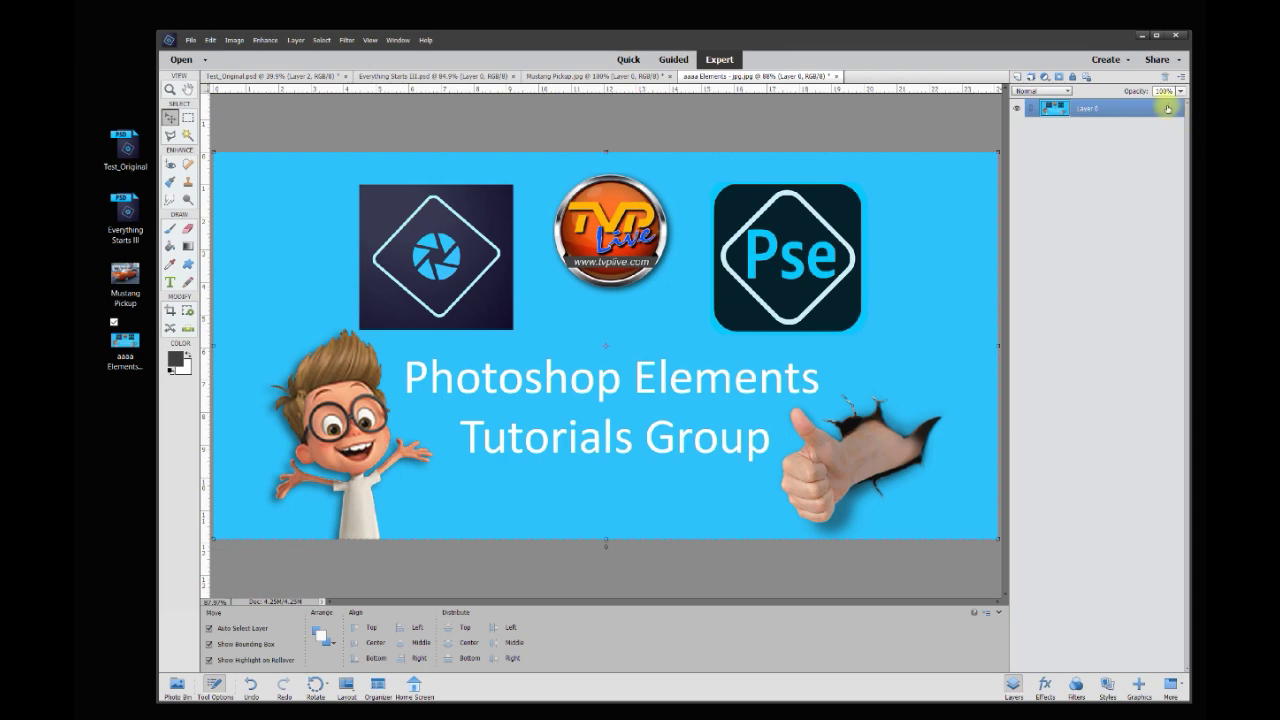
drag(306, 190, 309, 124)
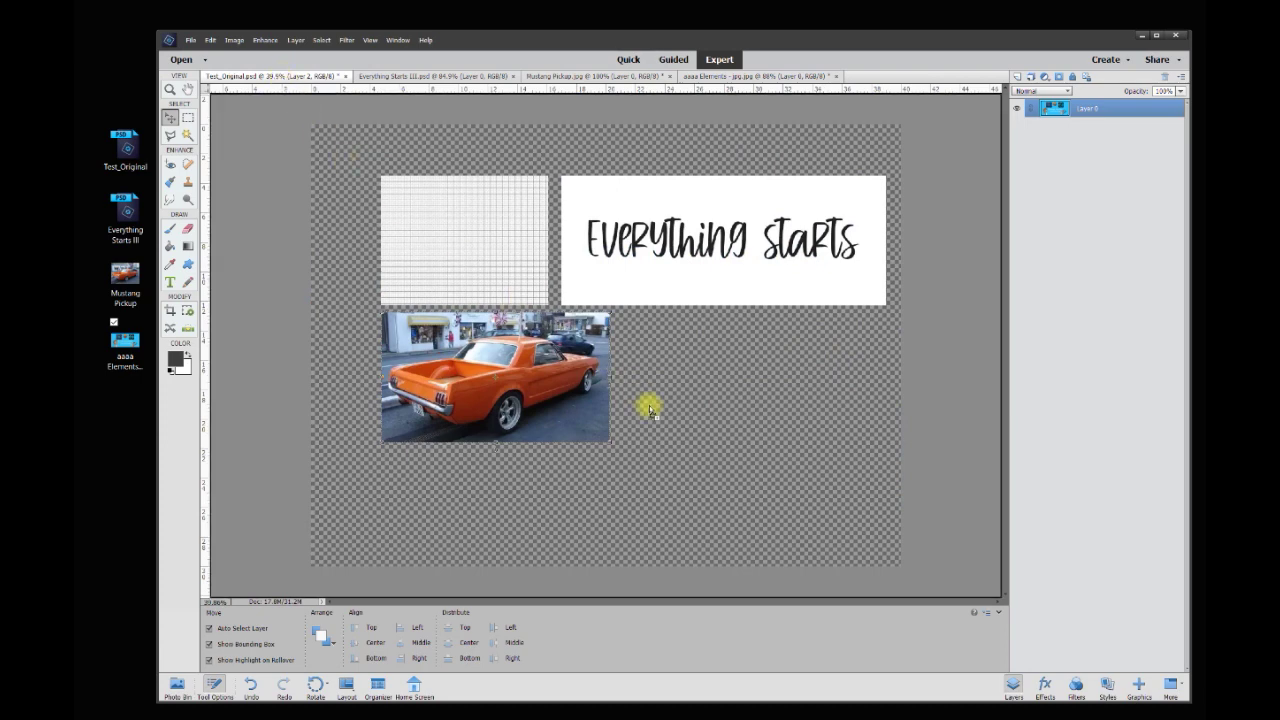
drag(655, 416, 655, 412)
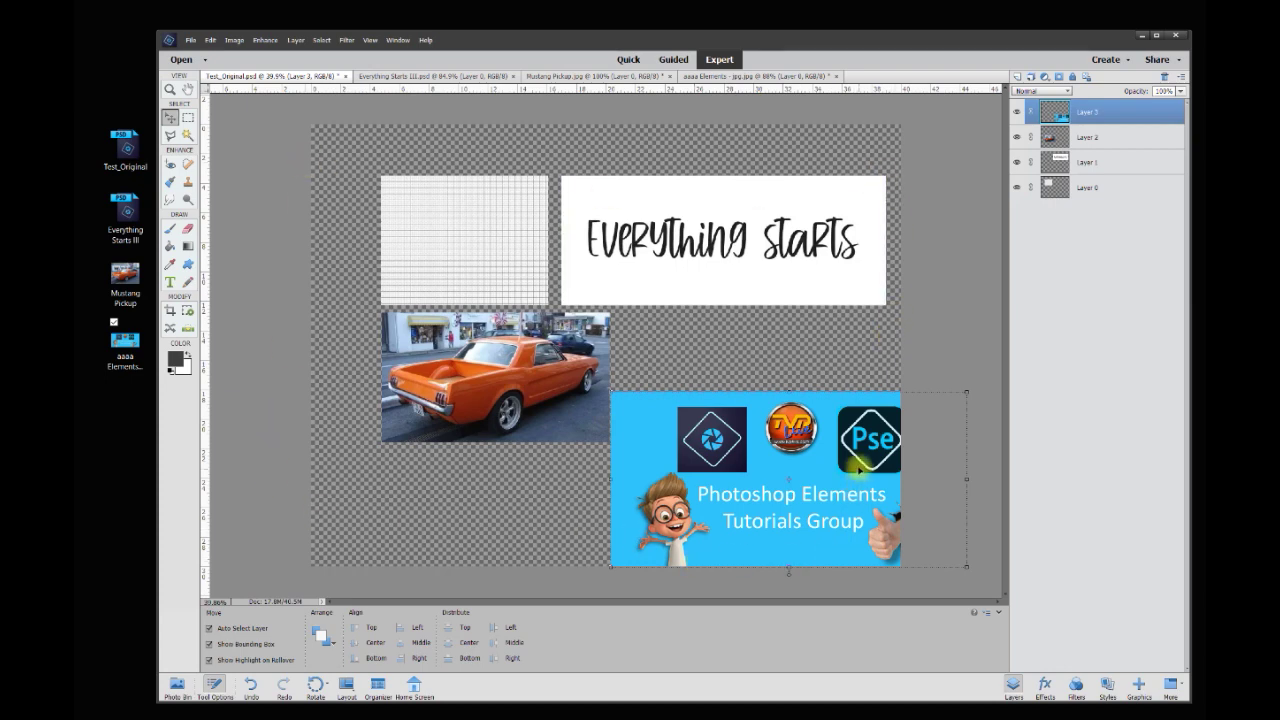
Place the Photoshop Elements banner right of the pickup photo, below Everything Starts, and scale it to about 74%
drag(816, 460, 739, 378)
drag(531, 488, 612, 434)
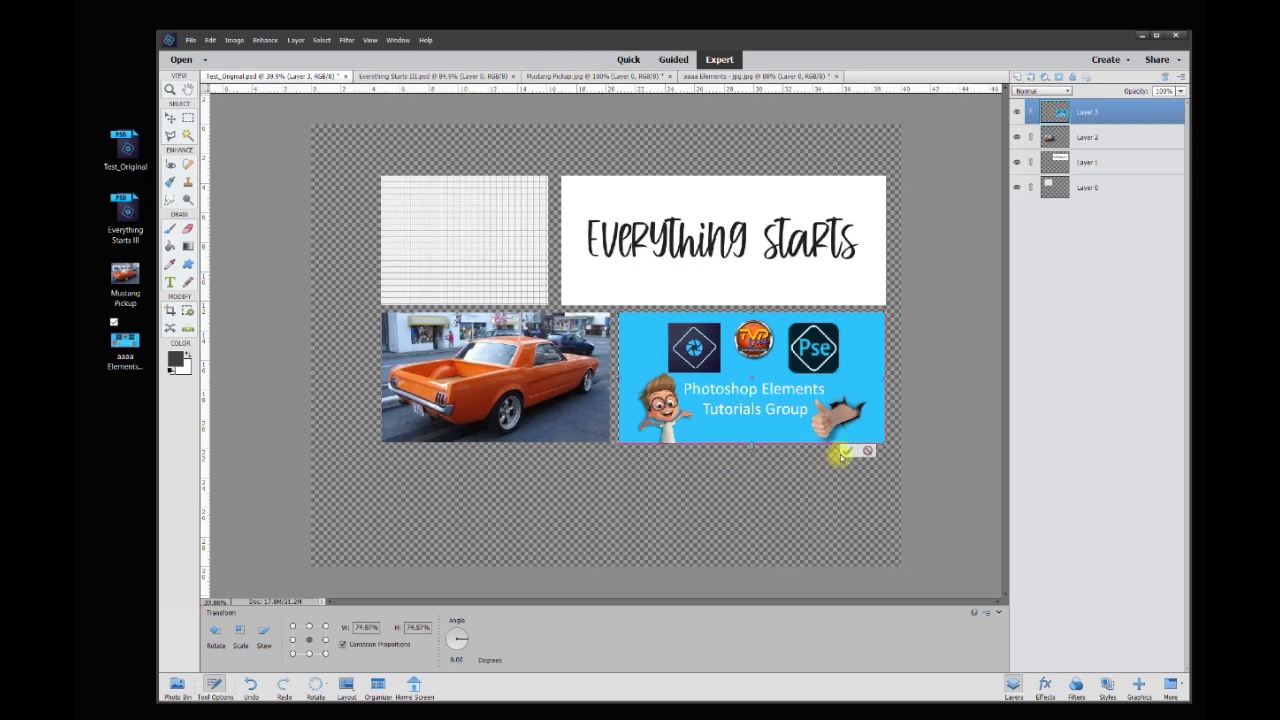
click(845, 451)
click(837, 508)
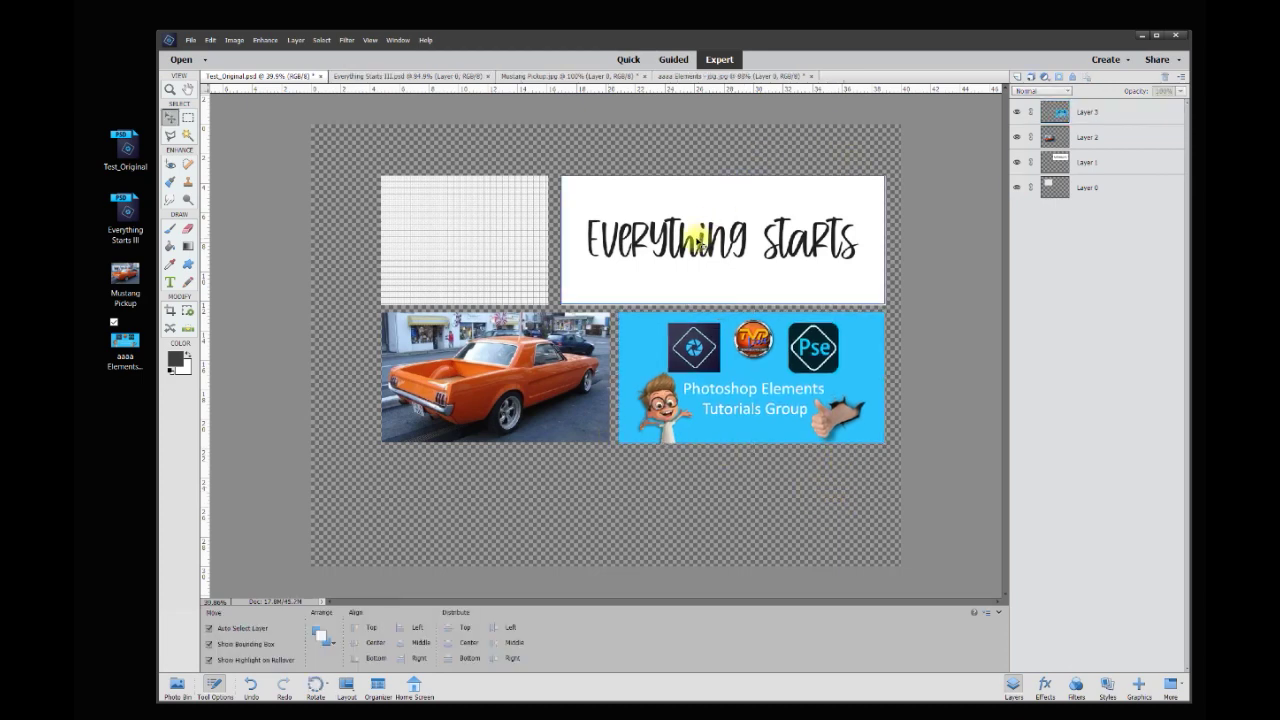
Add a new empty layer to Test_Original and move it beneath all the image layers
click(1017, 78)
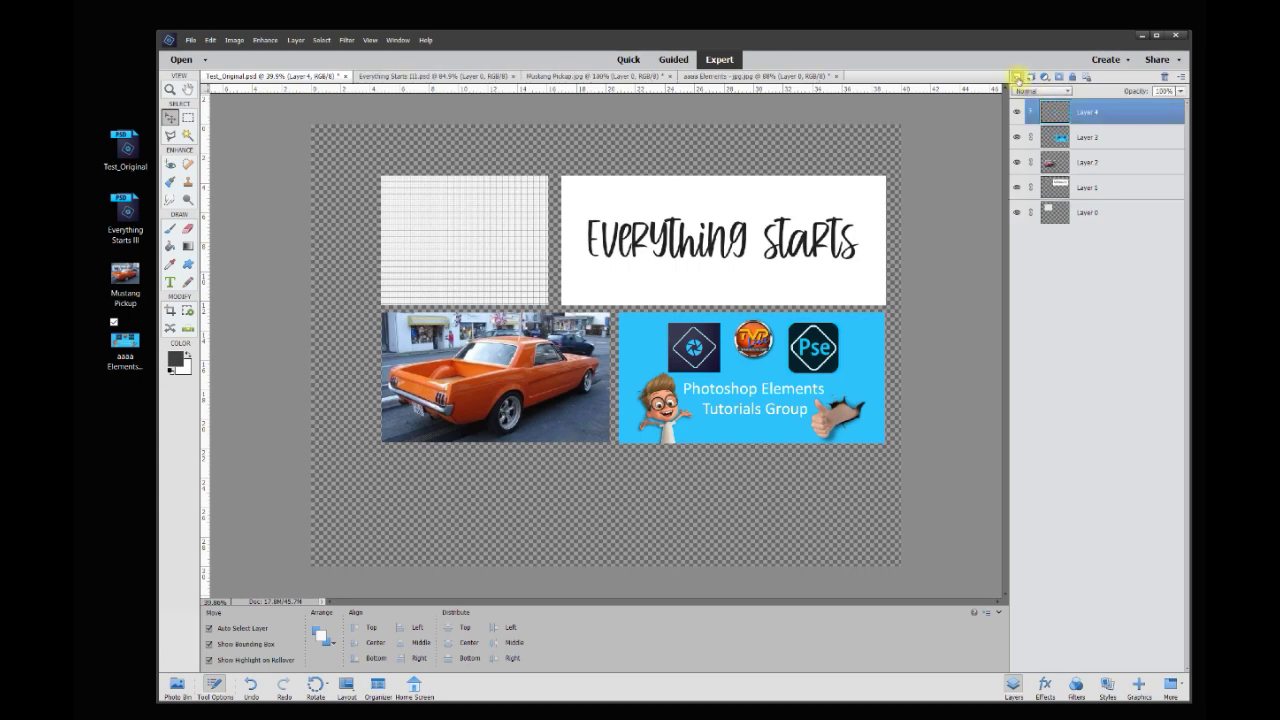
drag(1099, 113, 1107, 239)
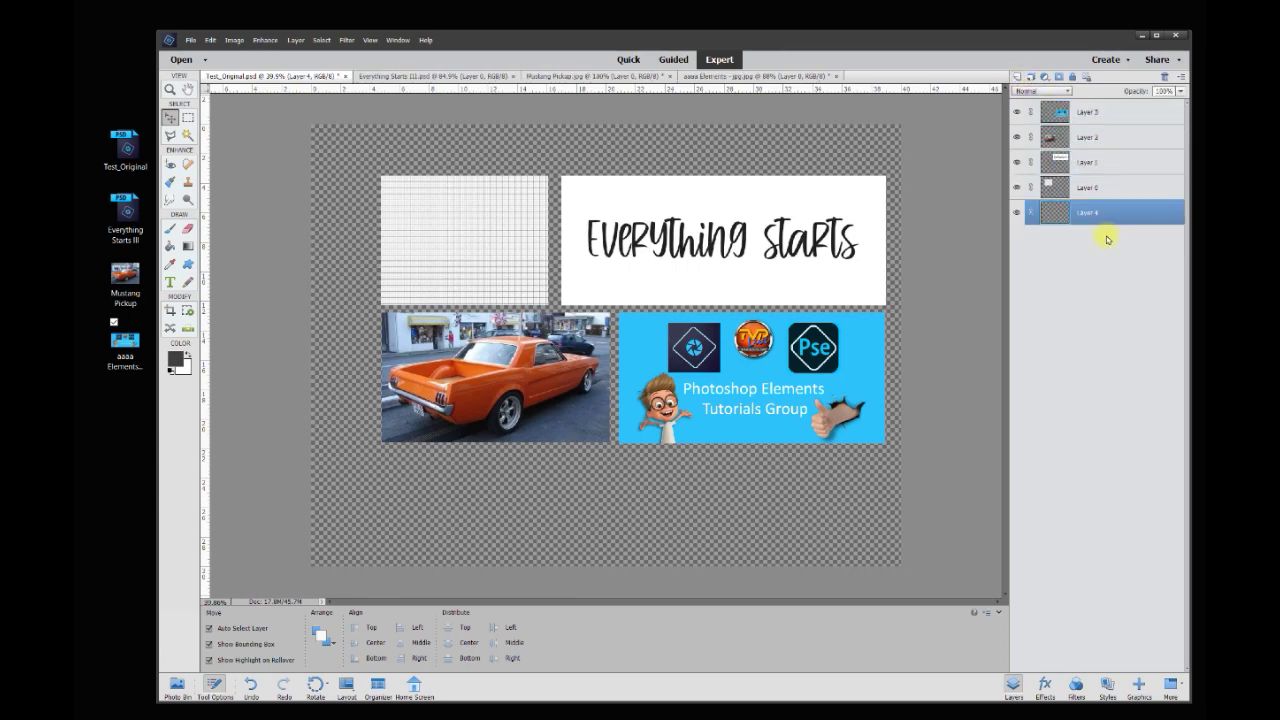
Try several shades and hues for the foreground color, and set it to black (000000)
click(178, 363)
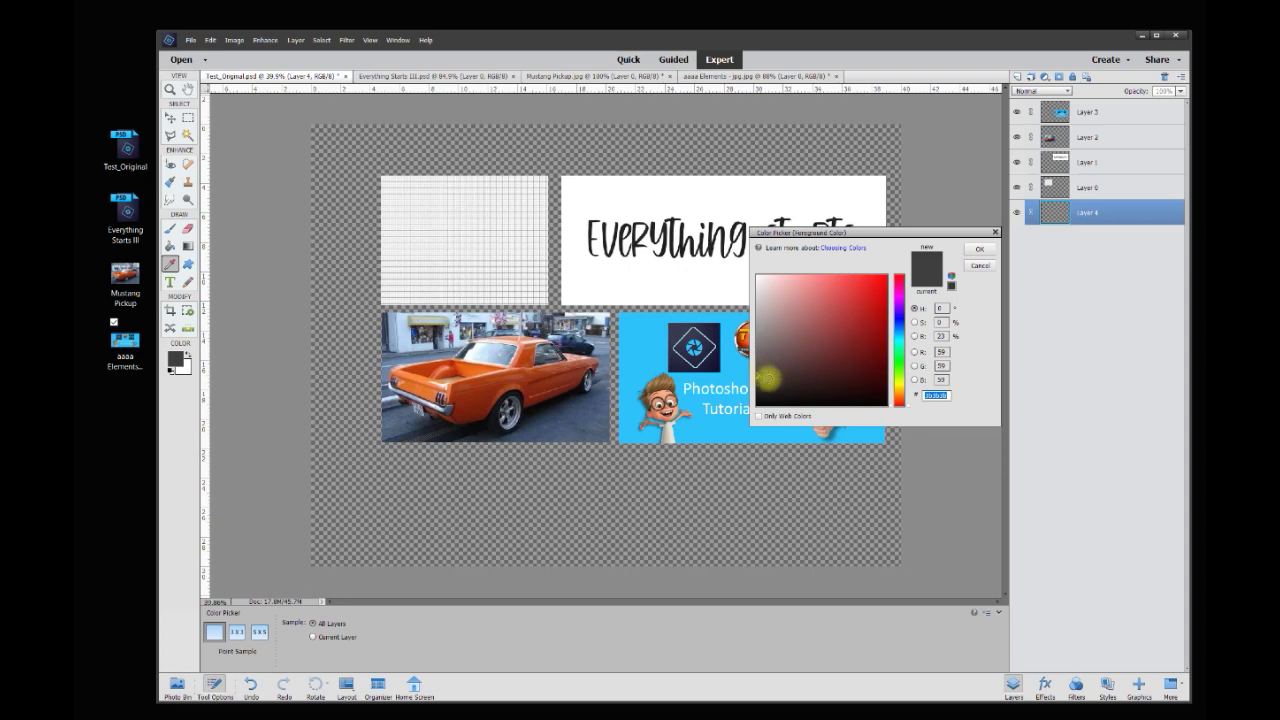
drag(768, 378, 760, 402)
click(808, 317)
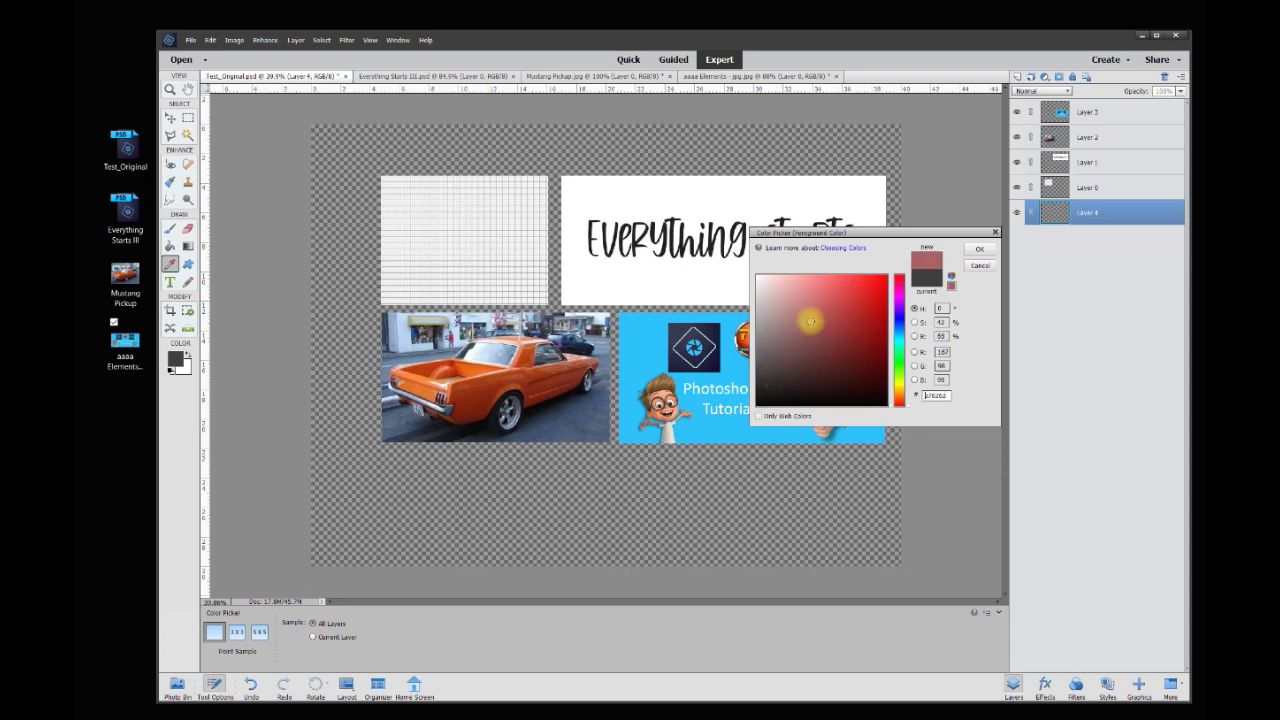
click(839, 316)
click(803, 304)
click(808, 349)
click(857, 335)
click(841, 373)
mouse_move(899, 332)
mouse_down()
mouse_move(899, 321)
mouse_move(899, 360)
mouse_move(899, 311)
mouse_up()
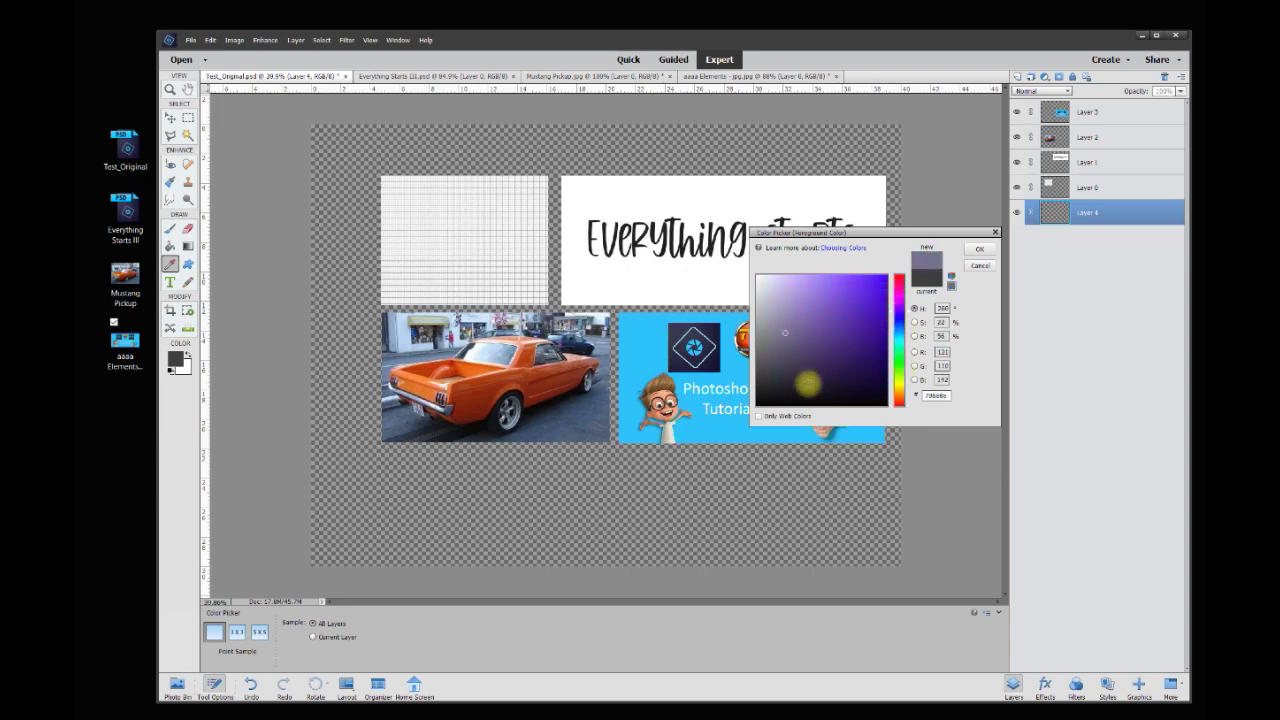
click(785, 403)
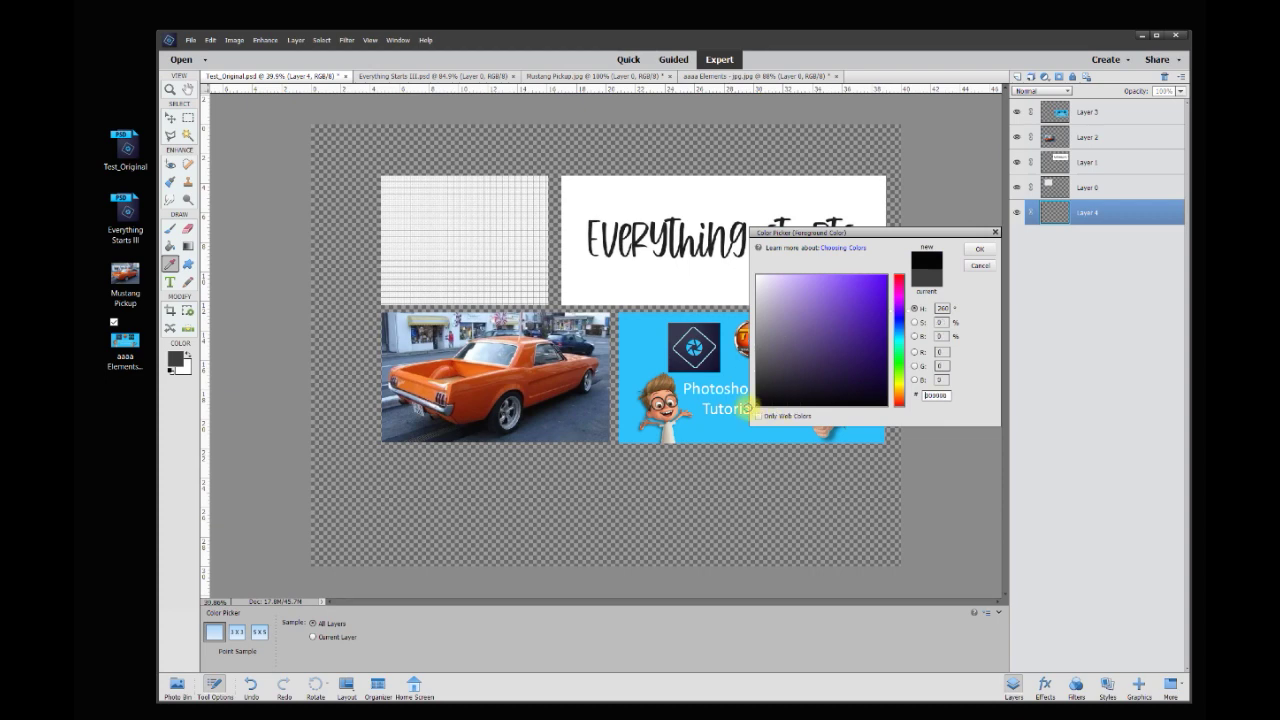
click(971, 255)
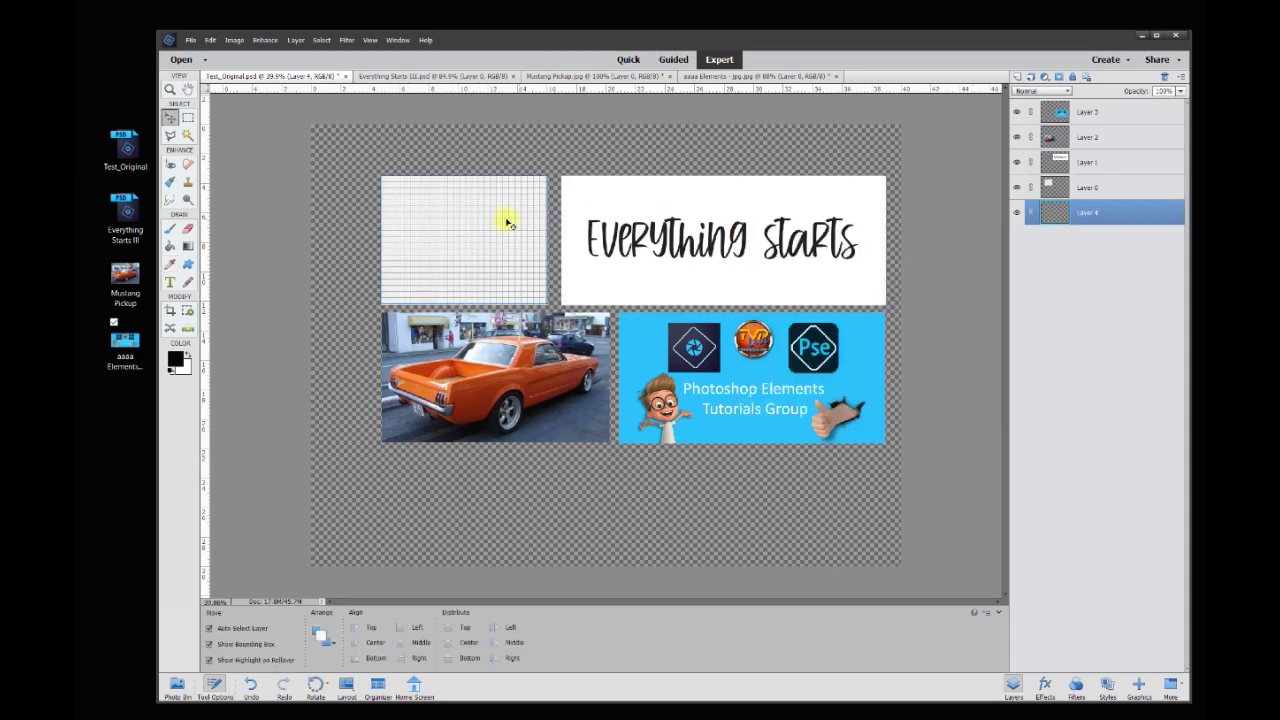
Fill the empty bottom layer with the black foreground color using the Paint Bucket
click(172, 246)
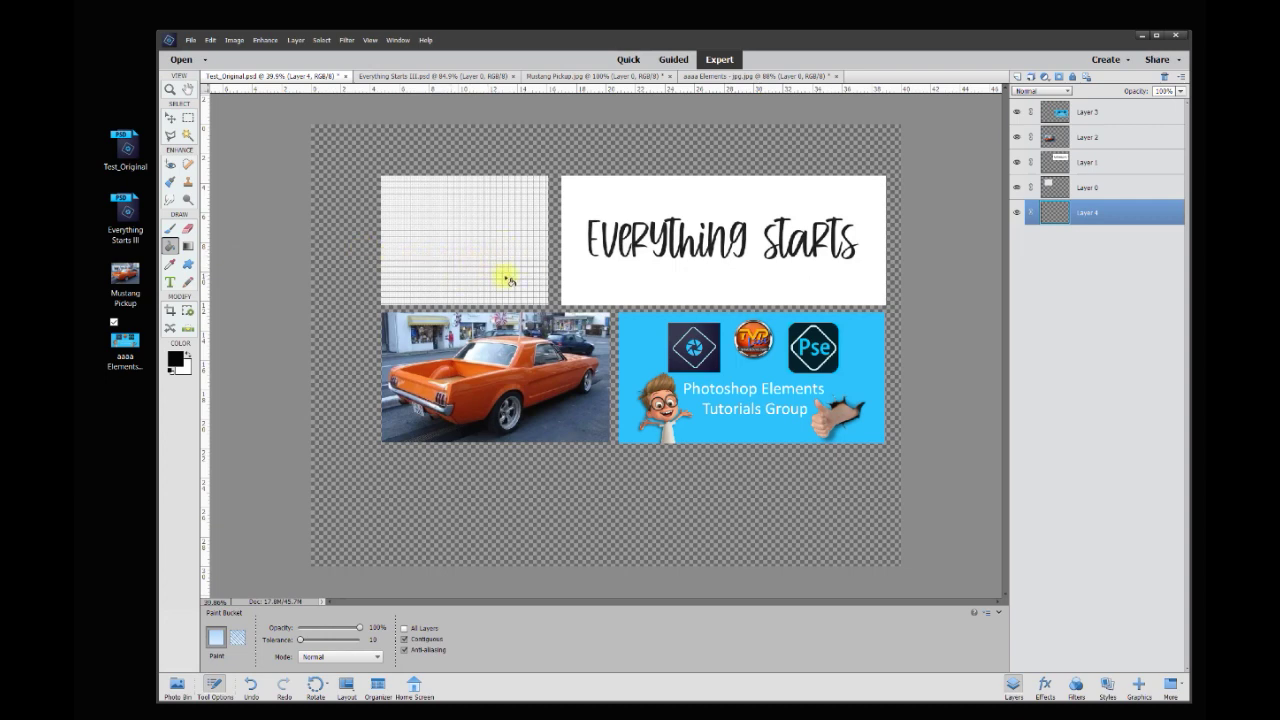
double_click(1091, 215)
click(665, 270)
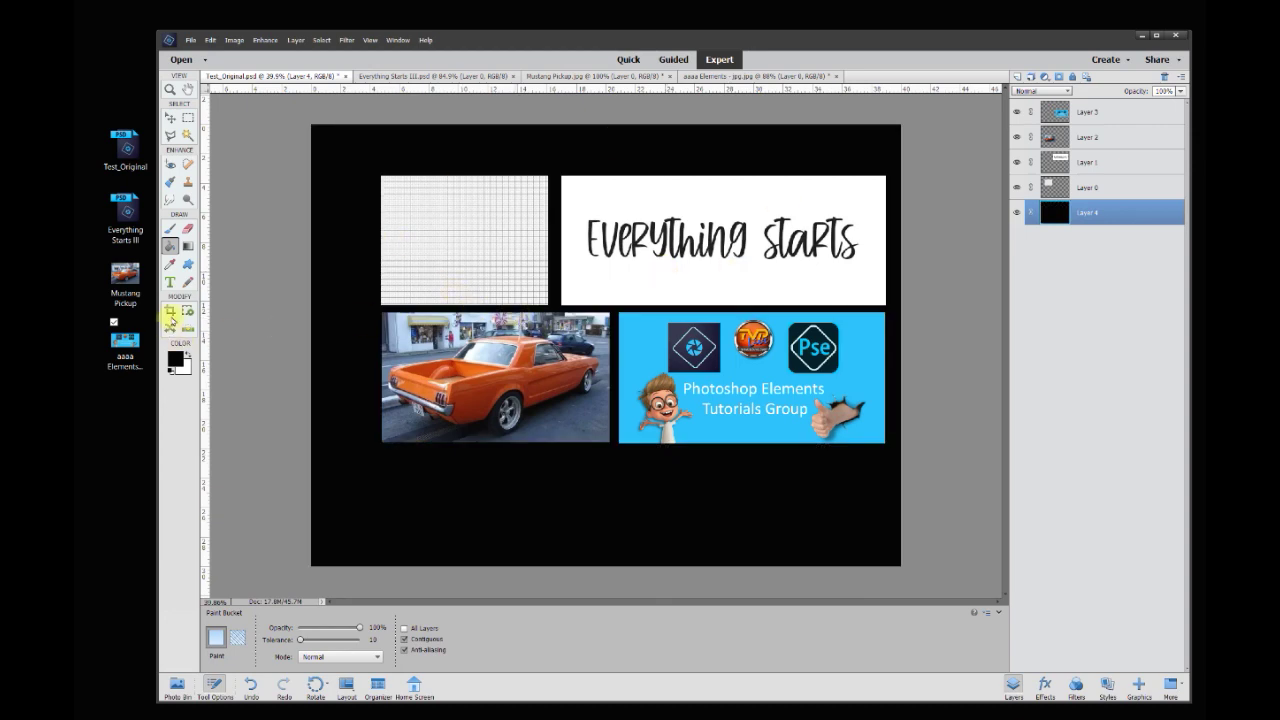
Crop the canvas around the four collage images without restriction, leaving a narrow, even black border on all sides
click(170, 311)
drag(363, 157, 900, 453)
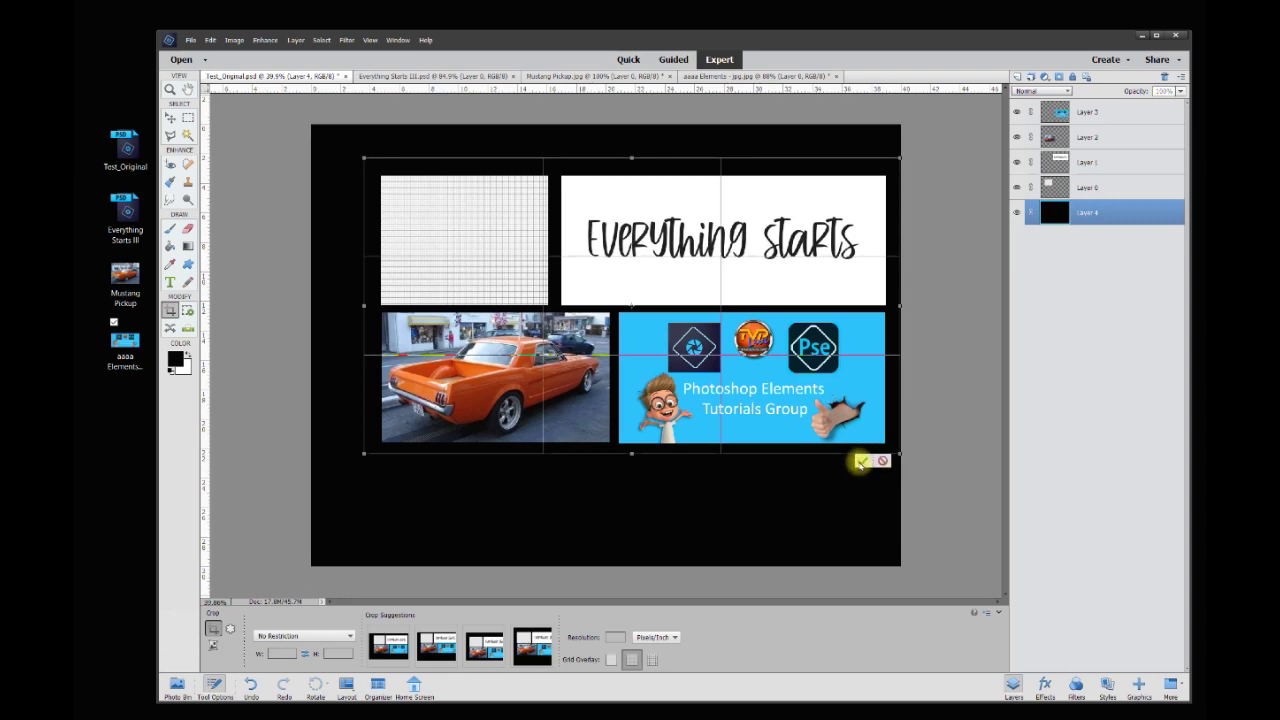
mouse_move(365, 307)
mouse_down()
mouse_move(323, 306)
mouse_move(368, 304)
mouse_up()
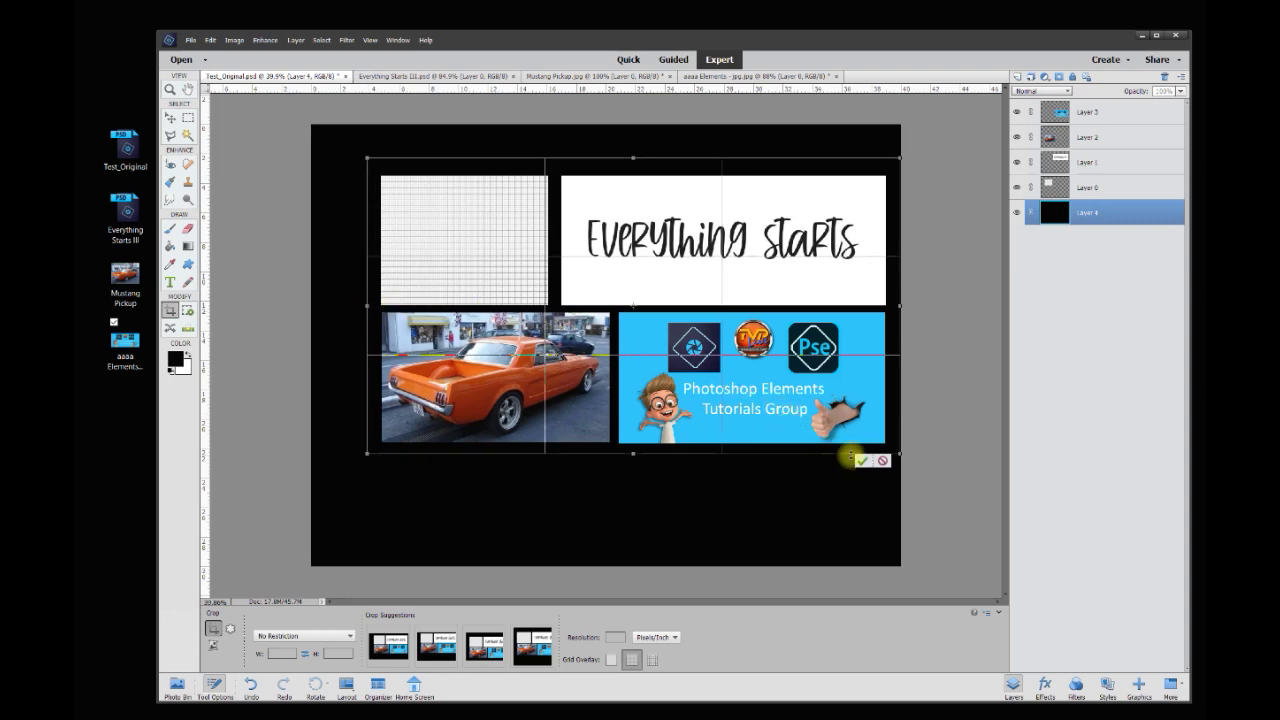
click(861, 461)
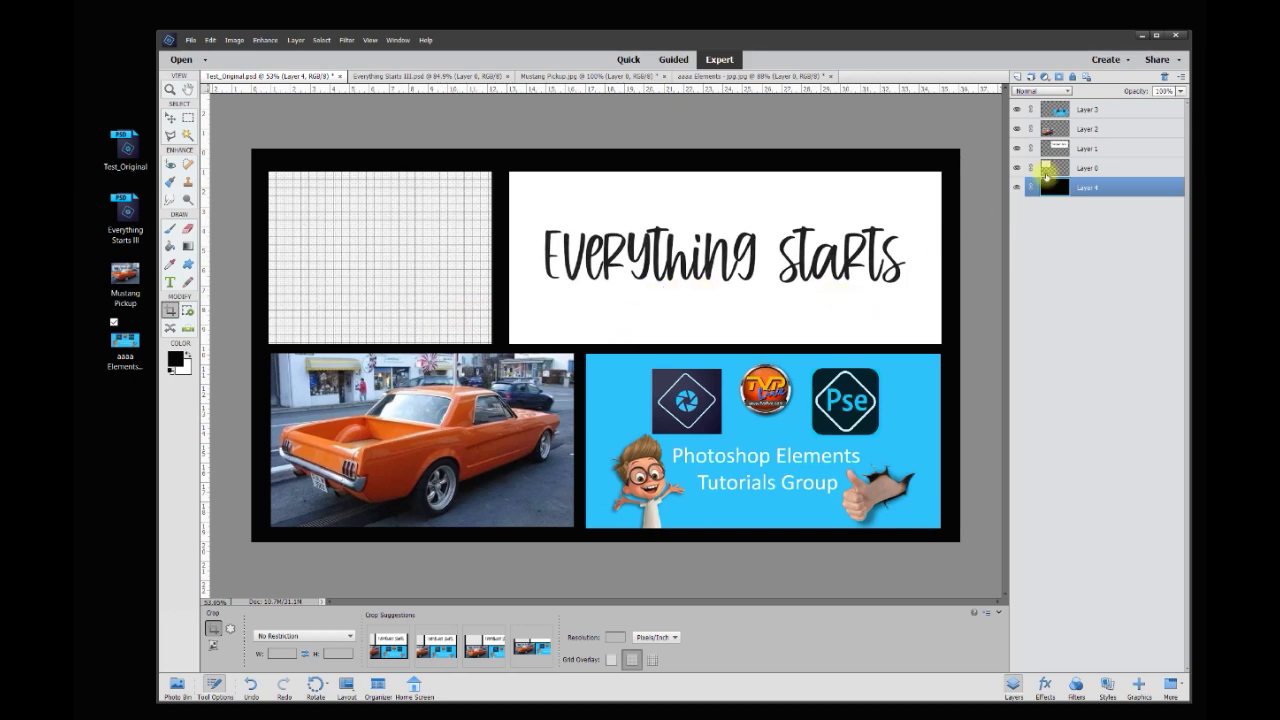
Hide and show each of the five layers in turn to check which part of the collage it holds
click(1016, 110)
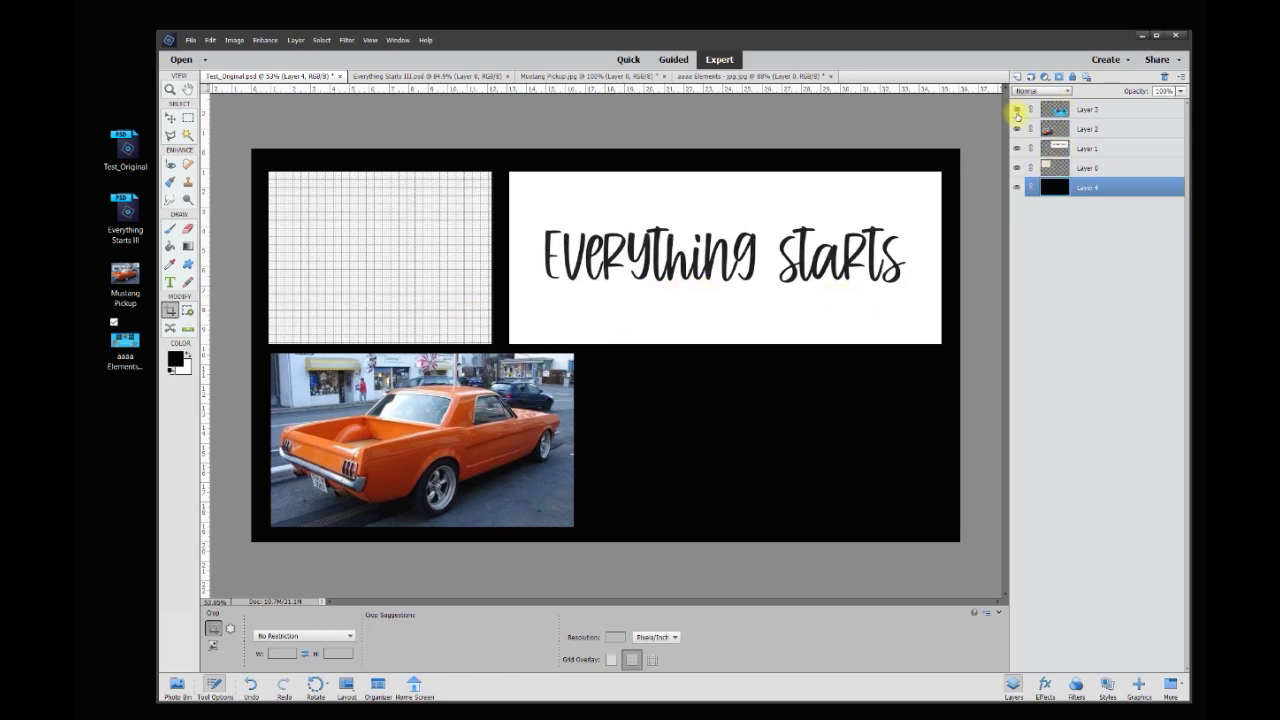
click(1016, 110)
click(1017, 129)
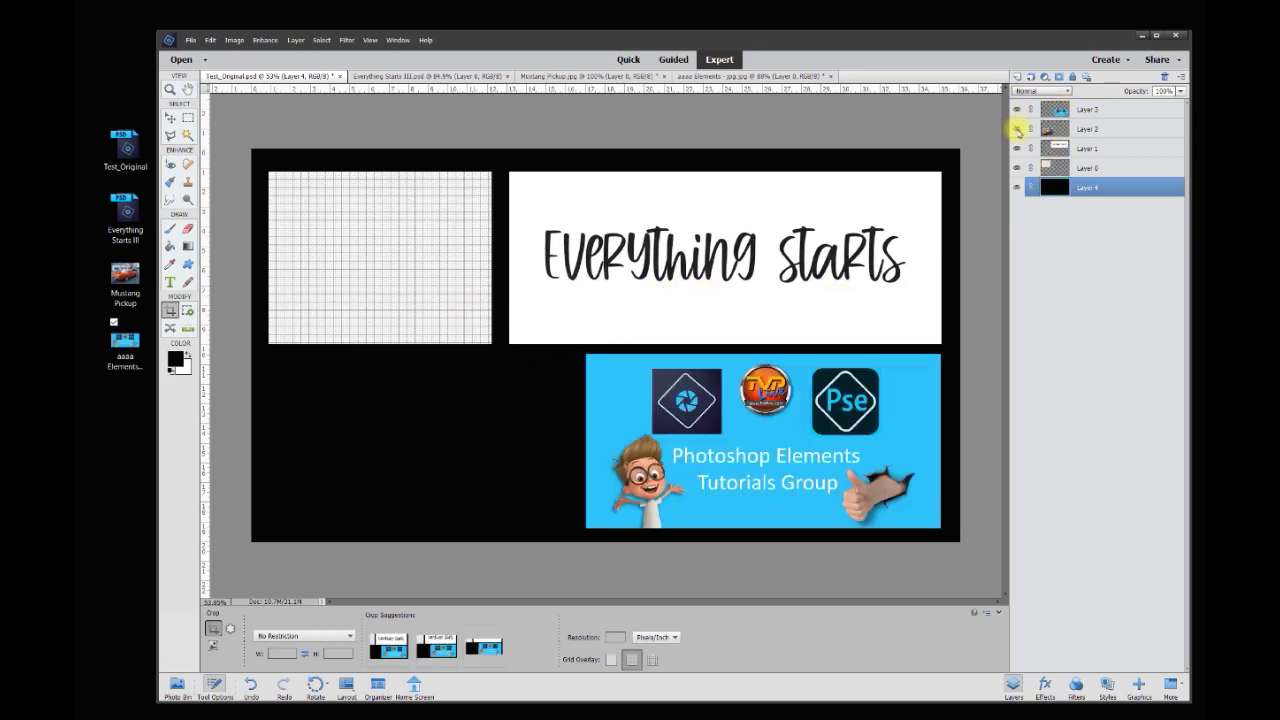
click(1017, 129)
click(1017, 148)
click(1016, 148)
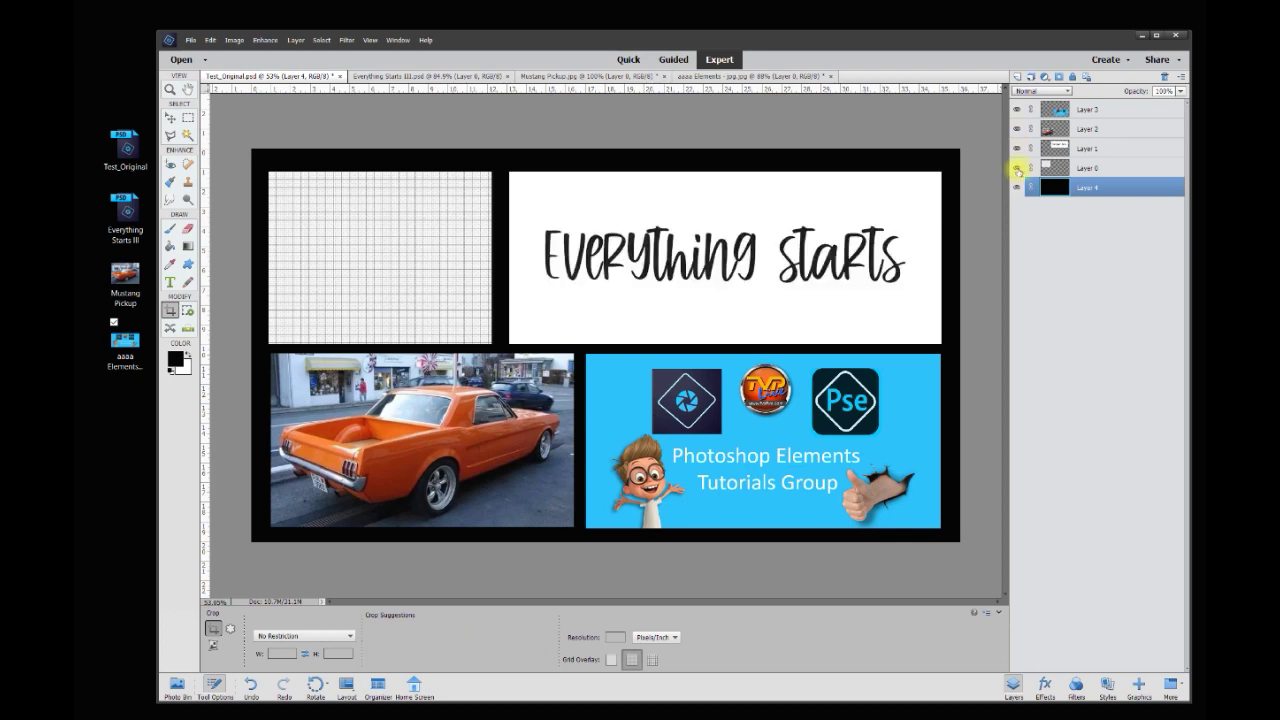
click(1017, 168)
click(1017, 168)
click(1017, 187)
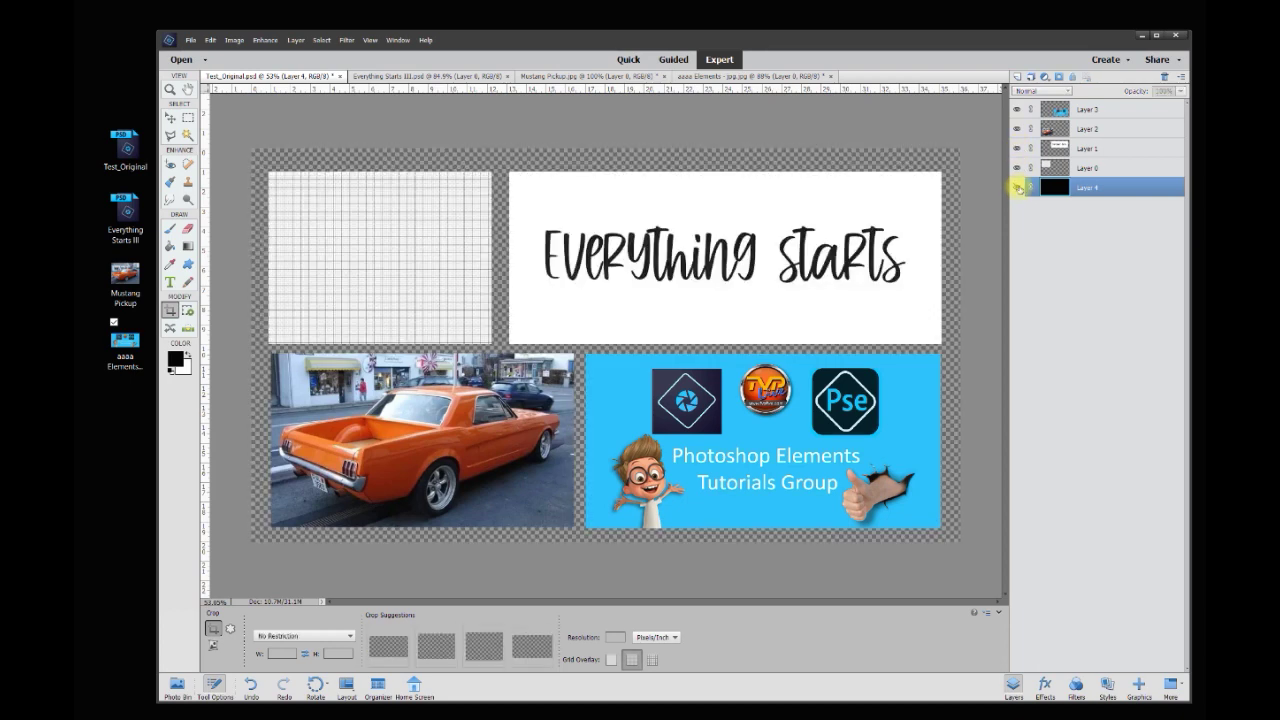
click(1017, 187)
Switch to the Move tool and deselect the black background layer
click(169, 118)
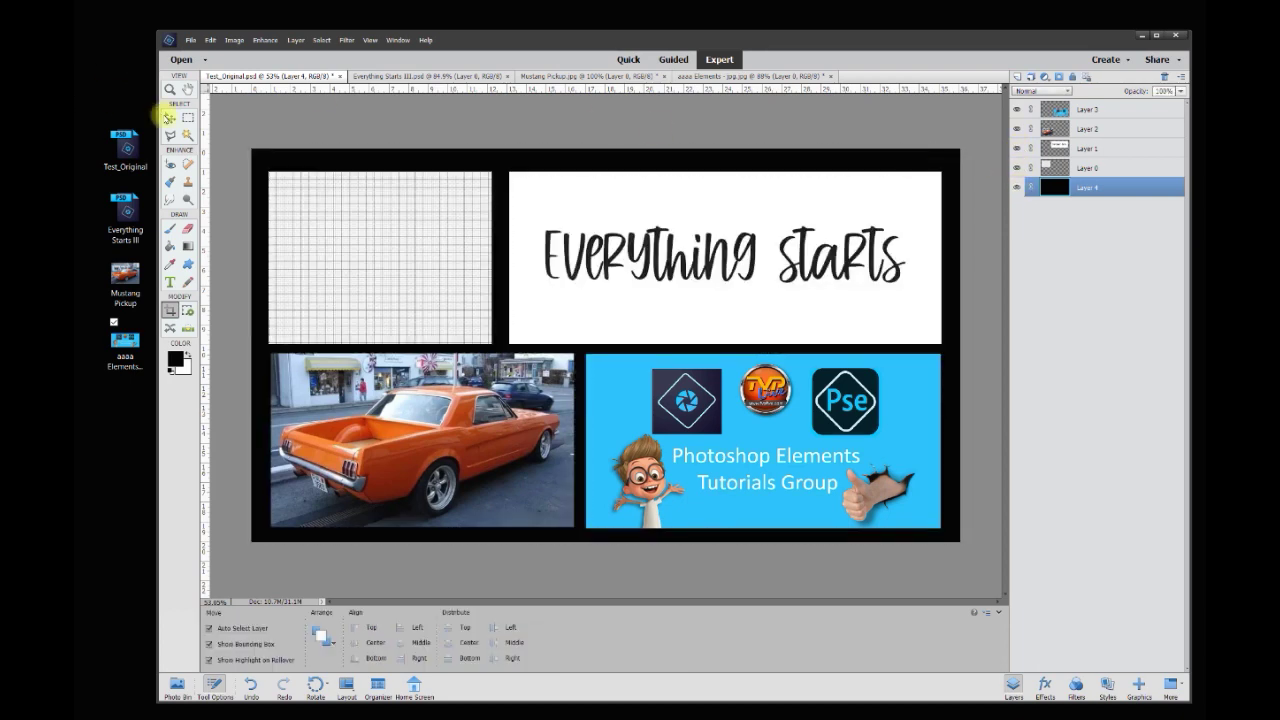
click(360, 120)
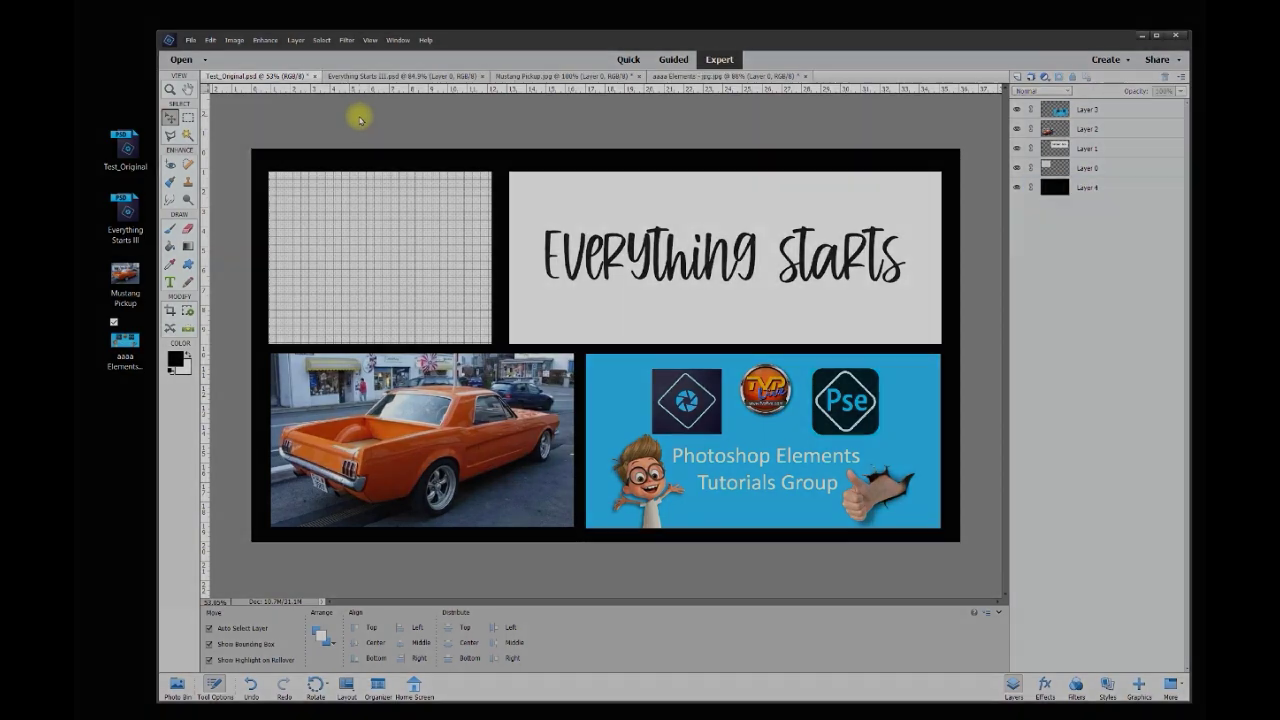